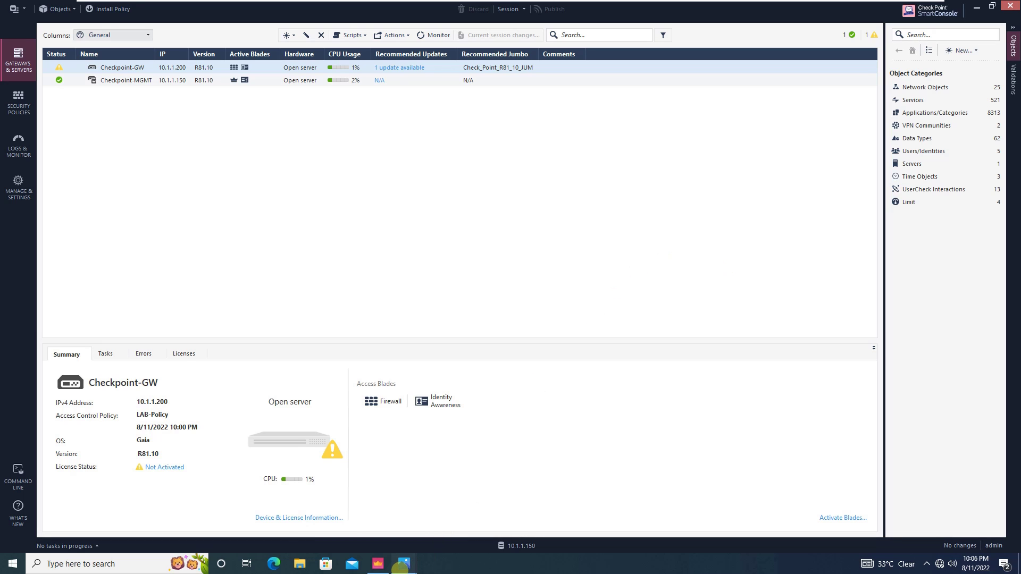
# Step: Bring the CP Lab.PNG lab network diagram up in Windows Photos
pyautogui.moveTo(399, 566)
pyautogui.click(469, 495)
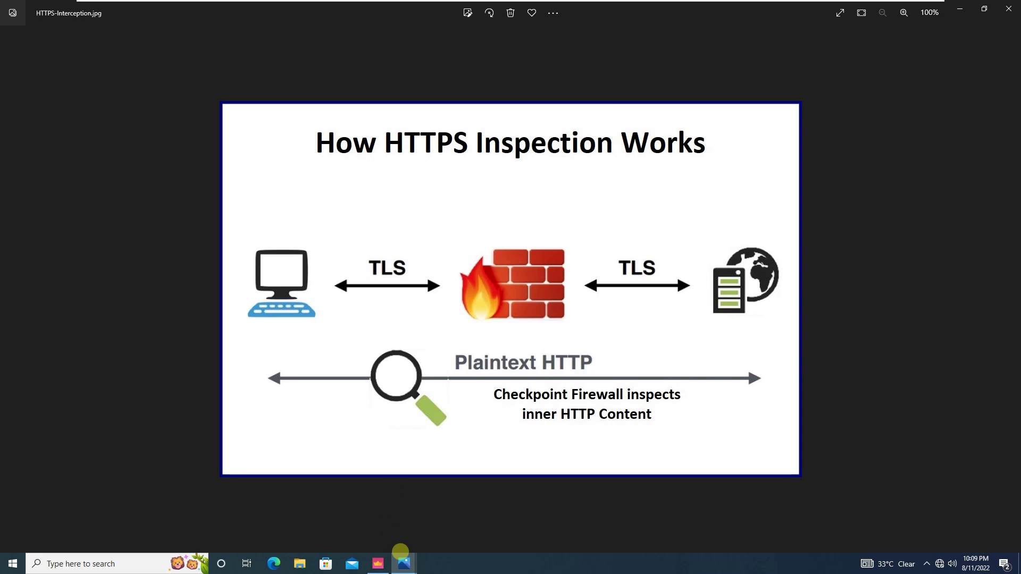
# Step: Zoom the CP Lab.PNG diagram to 177%, then return to SmartConsole's gateway list
pyautogui.moveTo(403, 558)
pyautogui.click(367, 482)
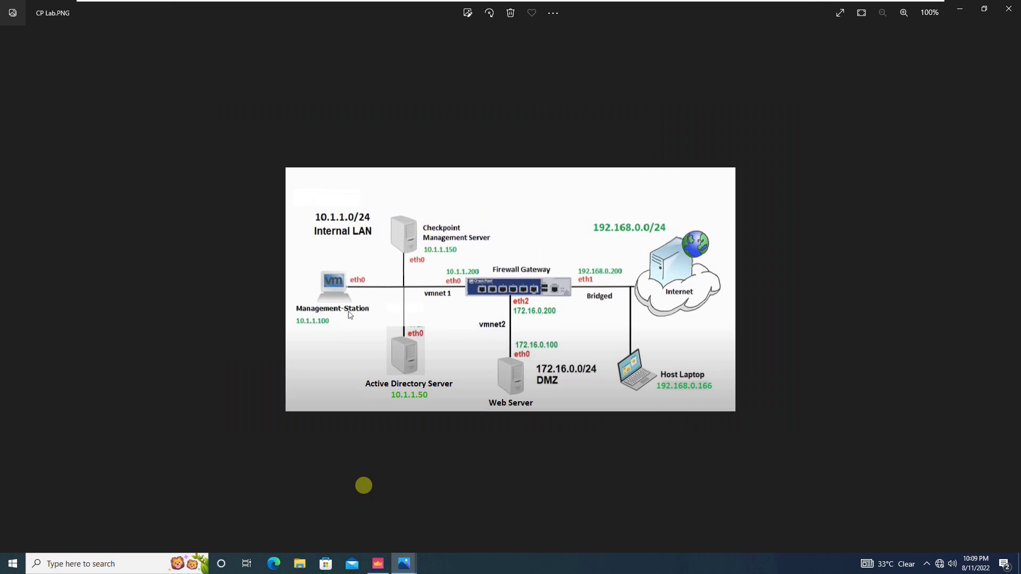
pyautogui.scroll(5, 364, 485)
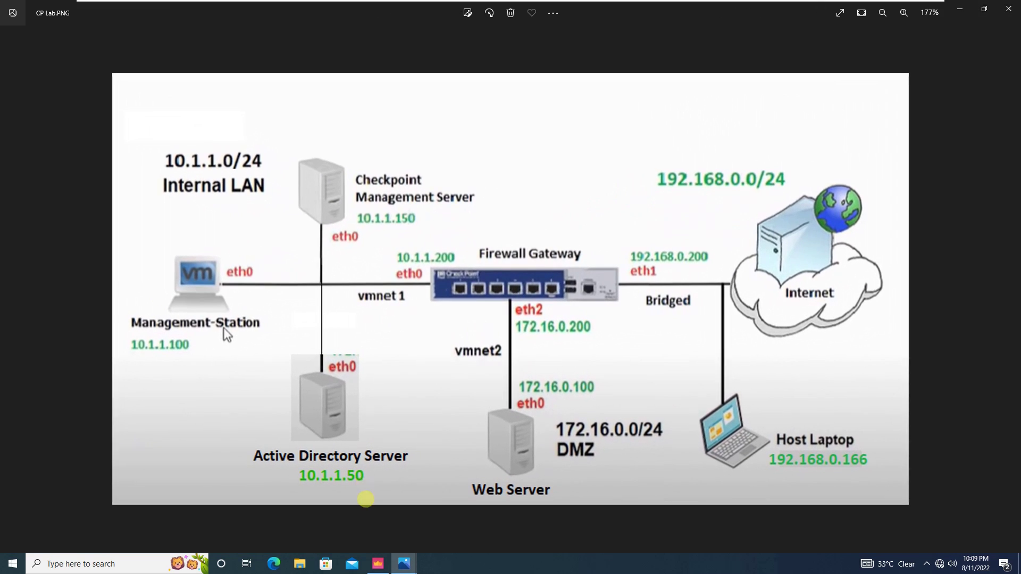
pyautogui.click(378, 563)
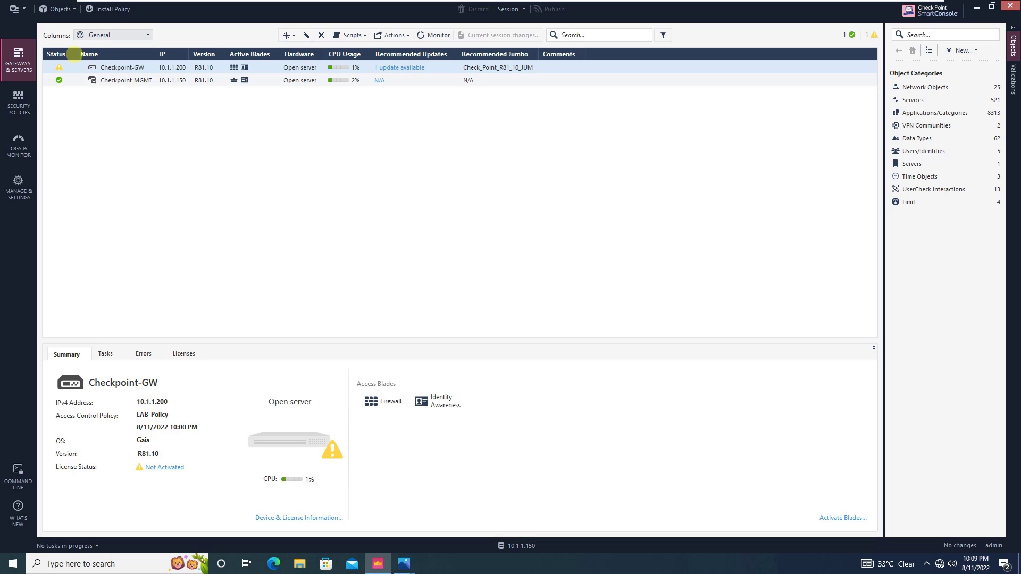
# Step: Turn on URL Filtering for Checkpoint-GW and begin creating an outbound CA certificate under HTTPS Inspection
pyautogui.click(71, 66)
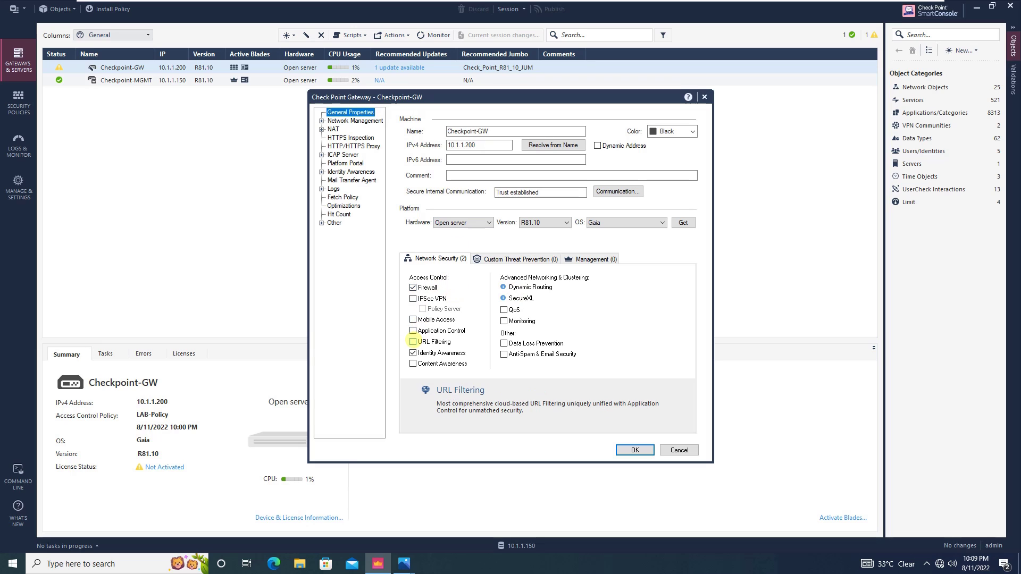
pyautogui.click(412, 341)
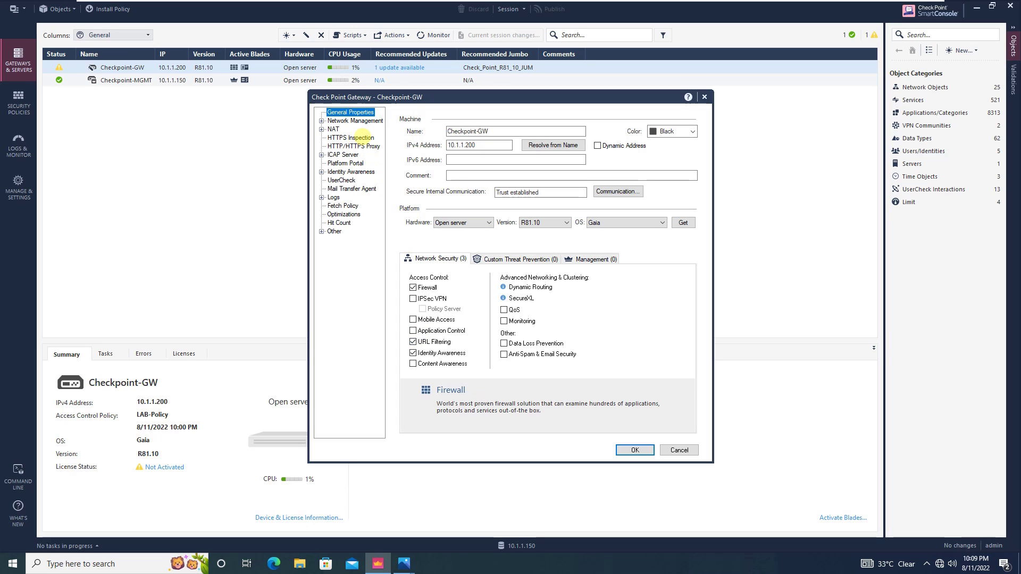
pyautogui.click(362, 137)
pyautogui.click(350, 137)
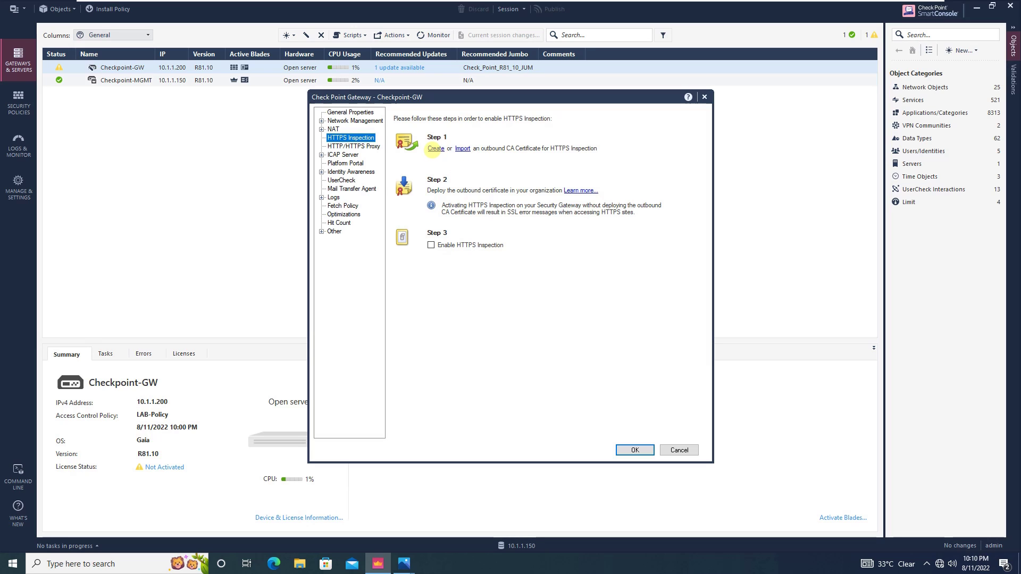
pyautogui.click(435, 148)
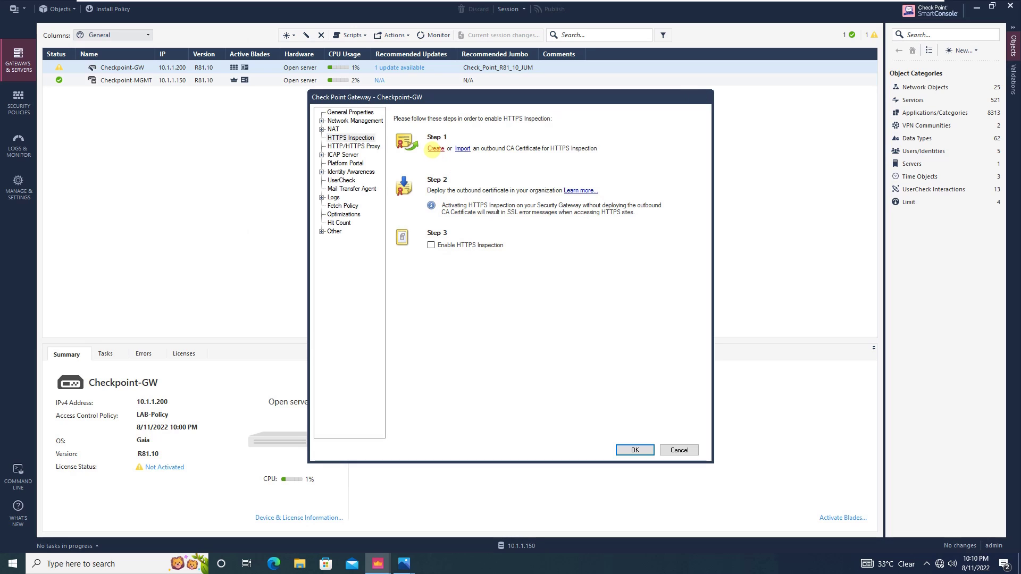
pyautogui.click(187, 153)
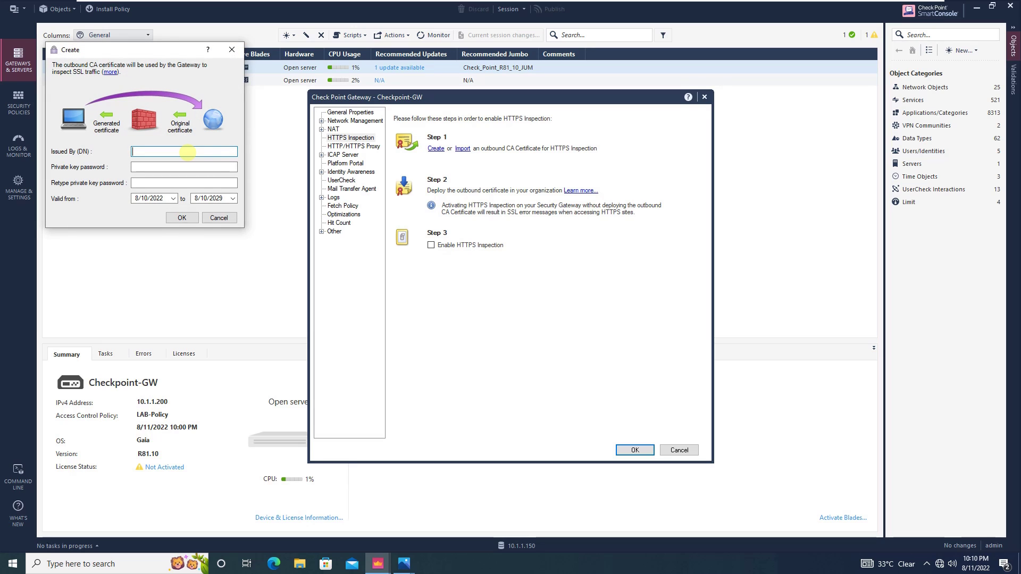
pyautogui.write('www.noometworks.com')
pyautogui.click(154, 167)
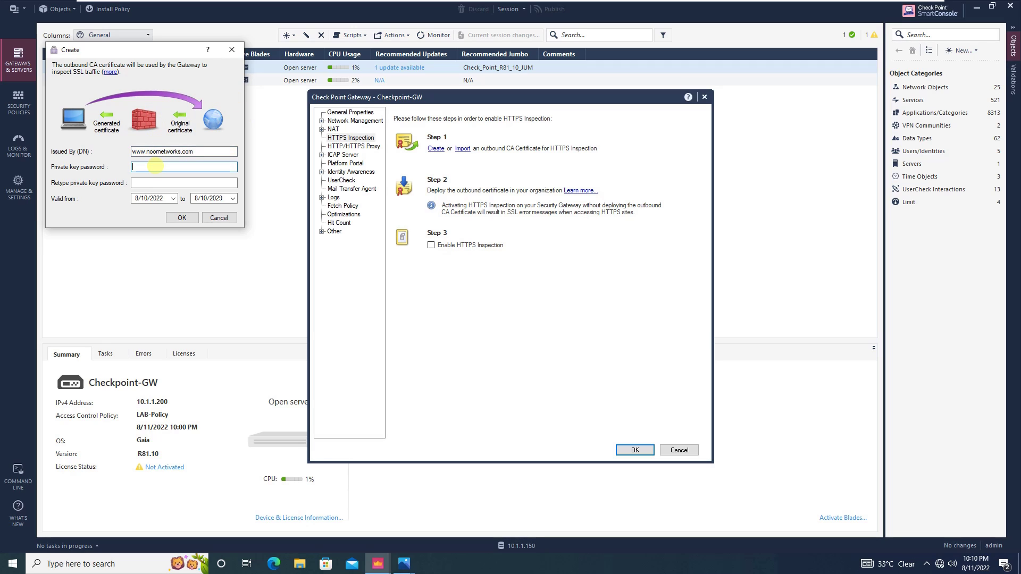
pyautogui.write('*********')
pyautogui.press('Tab')
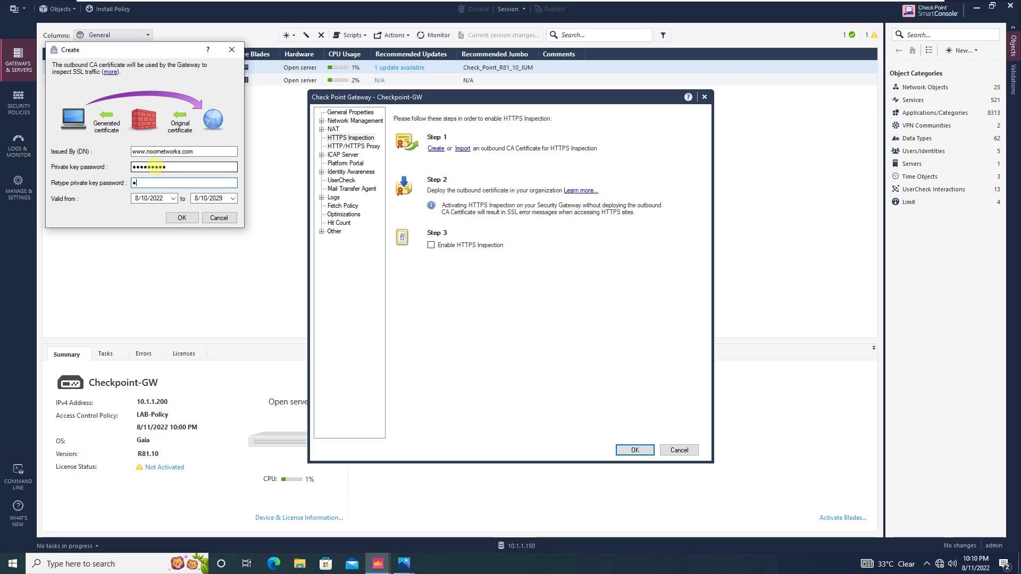
pyautogui.write('*********')
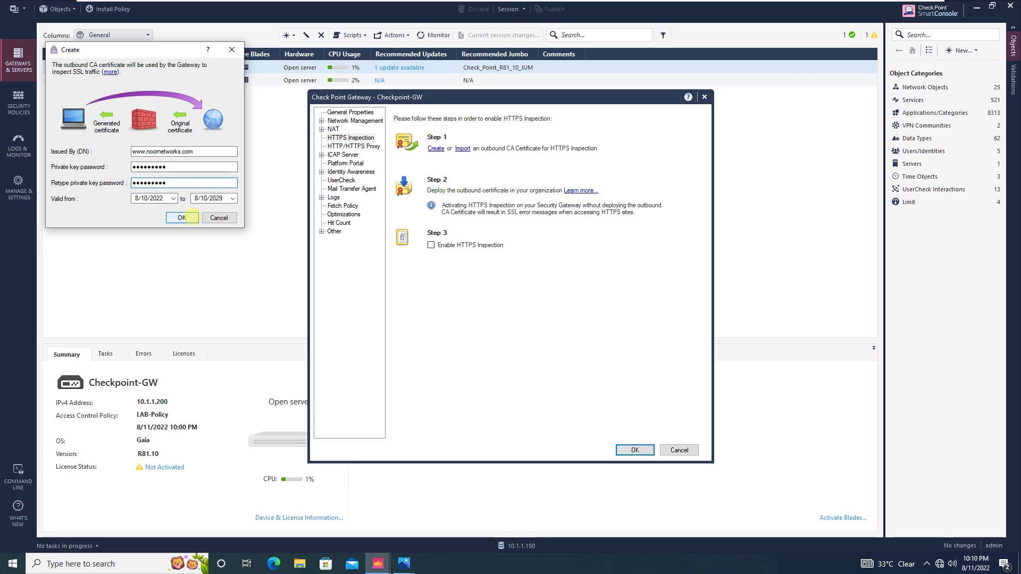
pyautogui.click(190, 217)
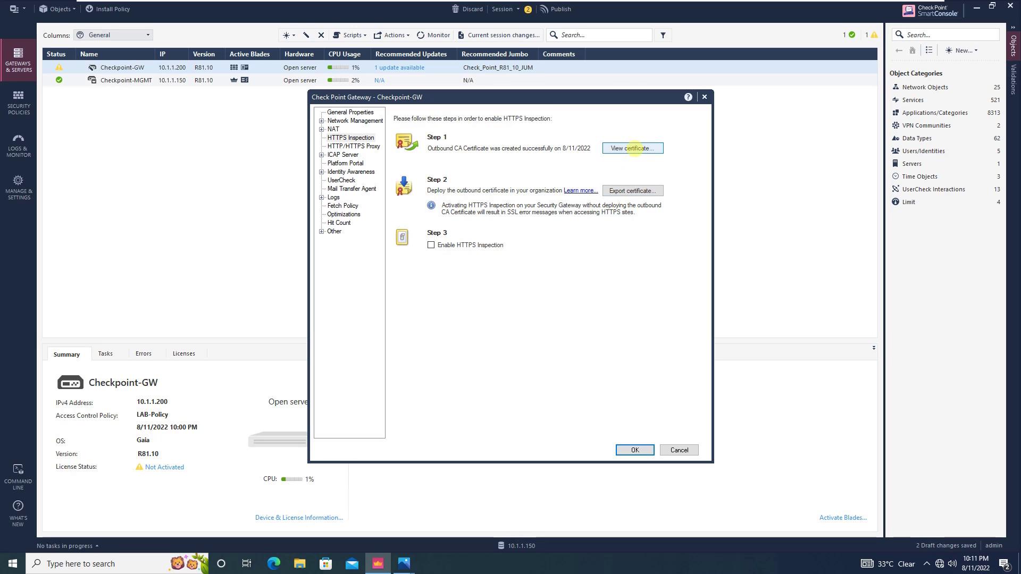
# Step: Import the outbound CA certificate into the current user's Windows certificate store
pyautogui.click(633, 149)
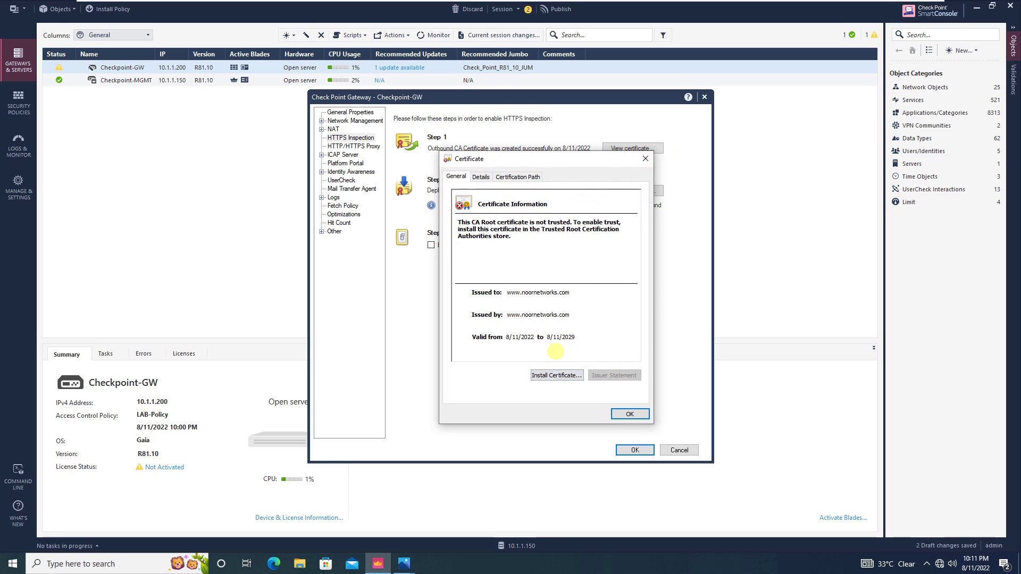
pyautogui.click(557, 375)
pyautogui.moveTo(579, 4)
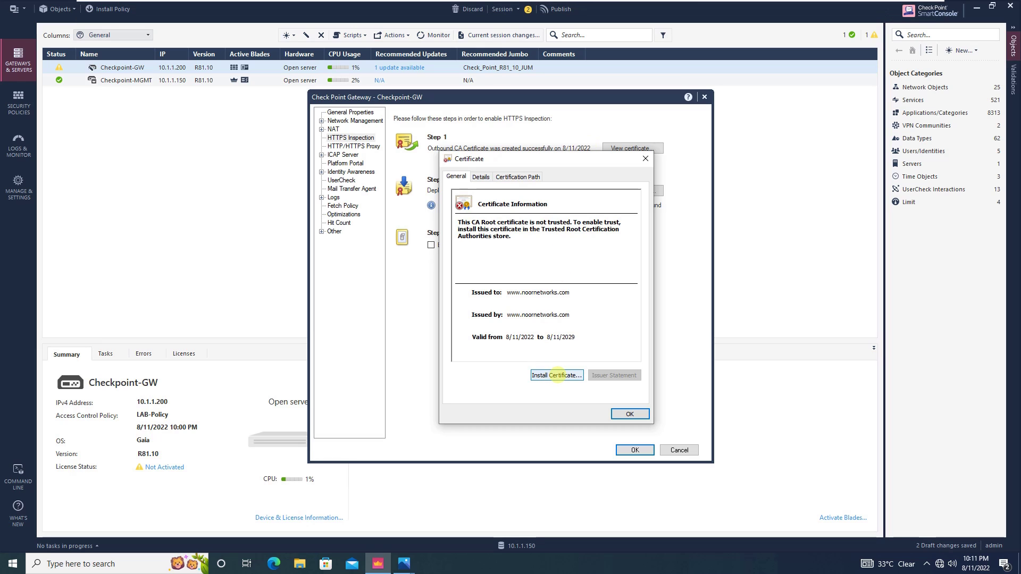
pyautogui.click(556, 374)
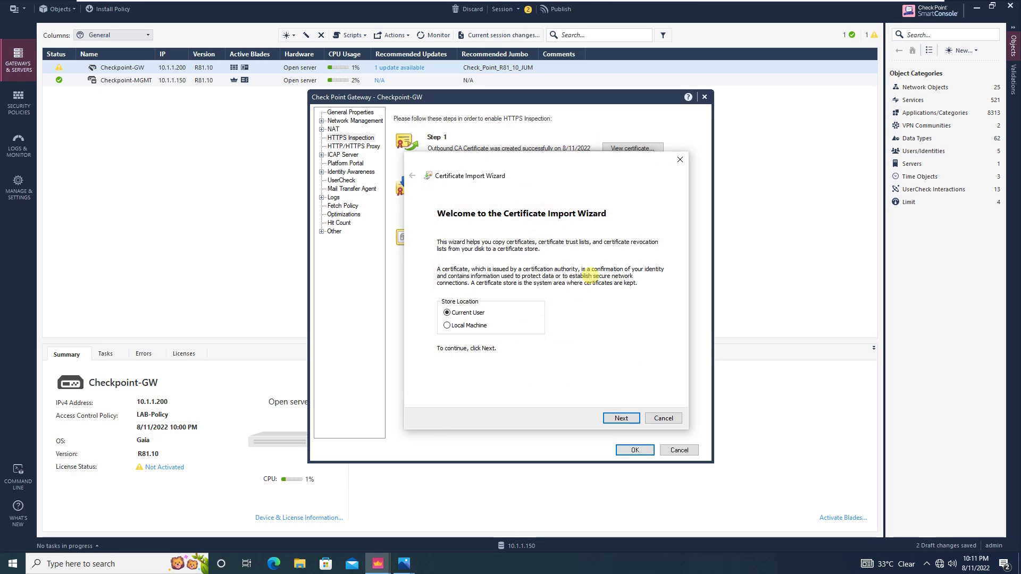
pyautogui.click(621, 418)
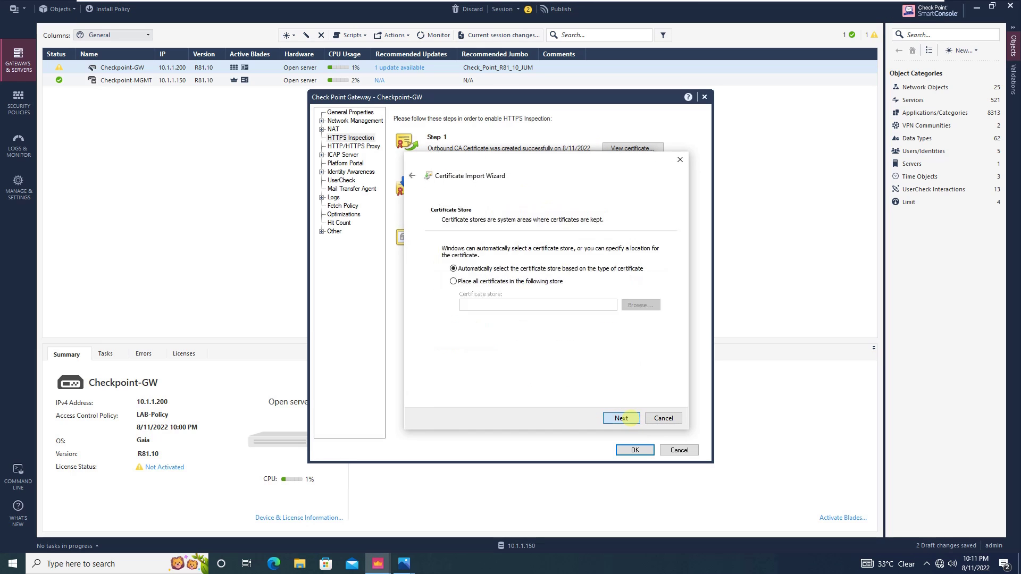
pyautogui.click(621, 418)
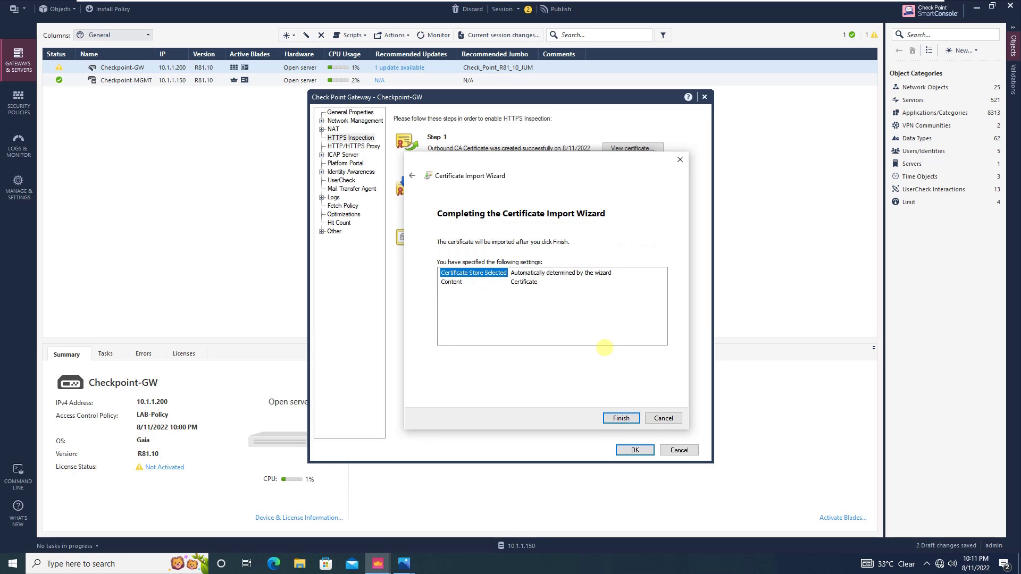
pyautogui.click(621, 418)
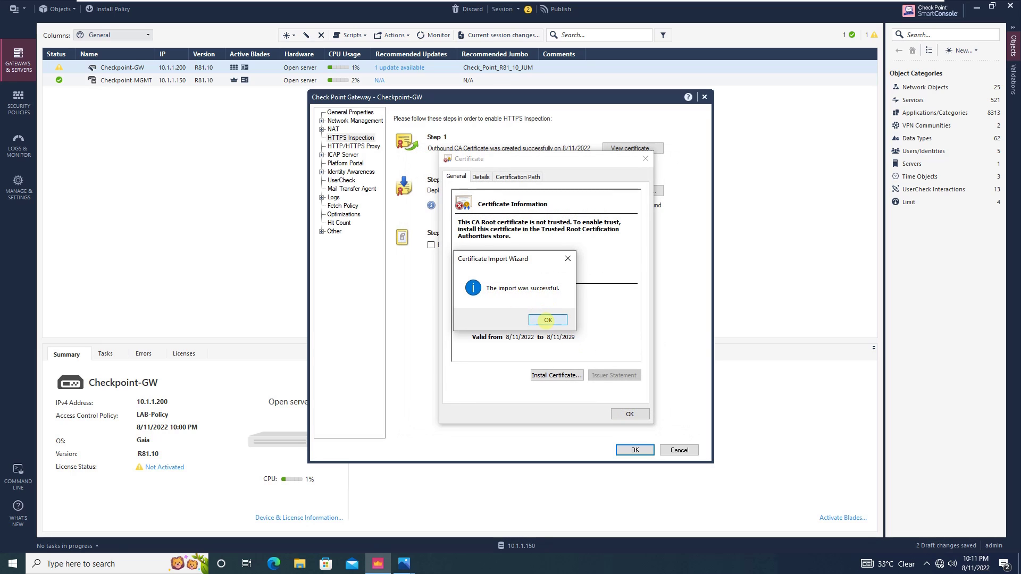
pyautogui.click(548, 319)
pyautogui.click(627, 413)
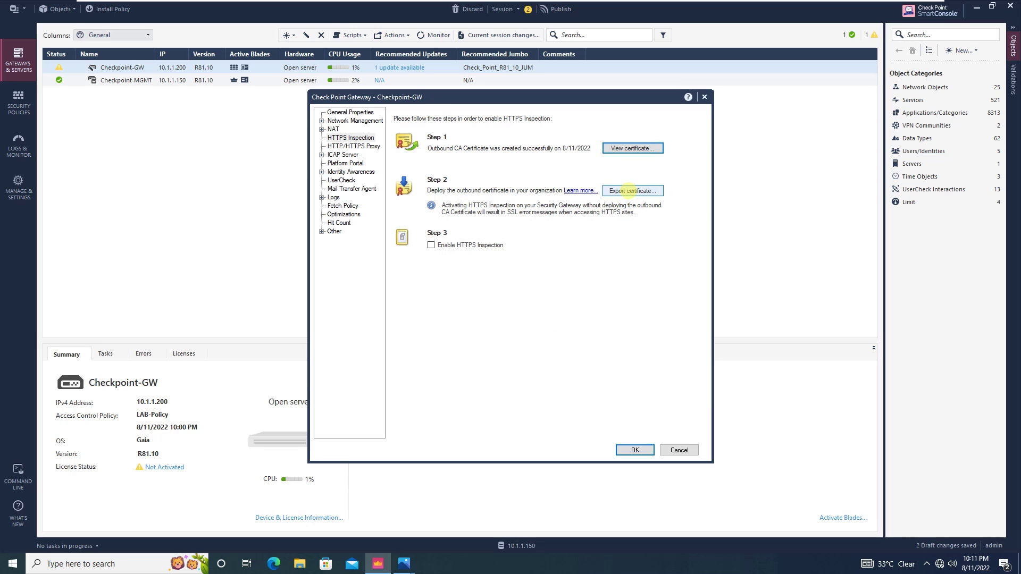
# Step: Export the outbound CA certificate to the Desktop as CP-FW-Cert
pyautogui.click(629, 191)
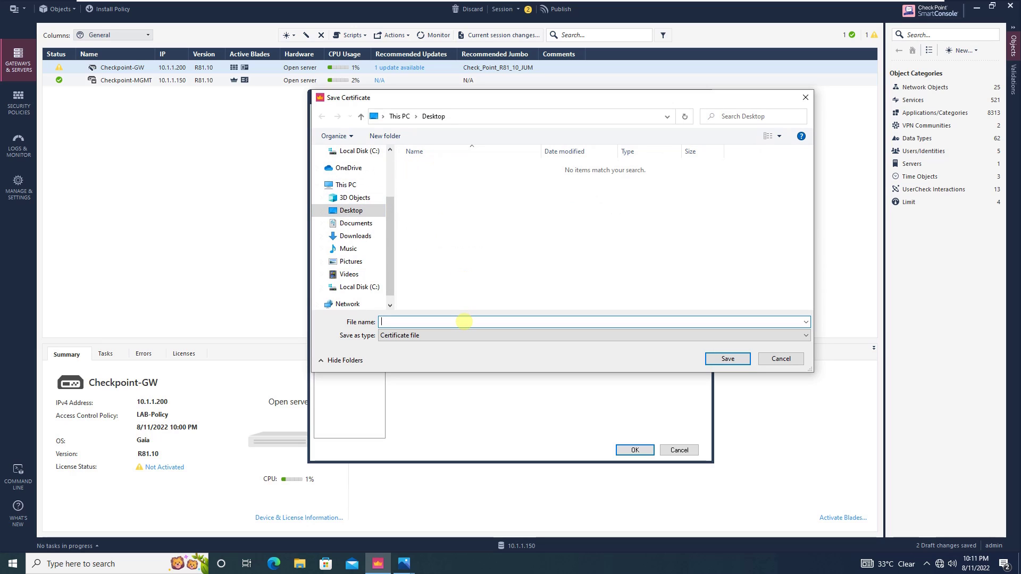
pyautogui.write('CP-FW-Cert')
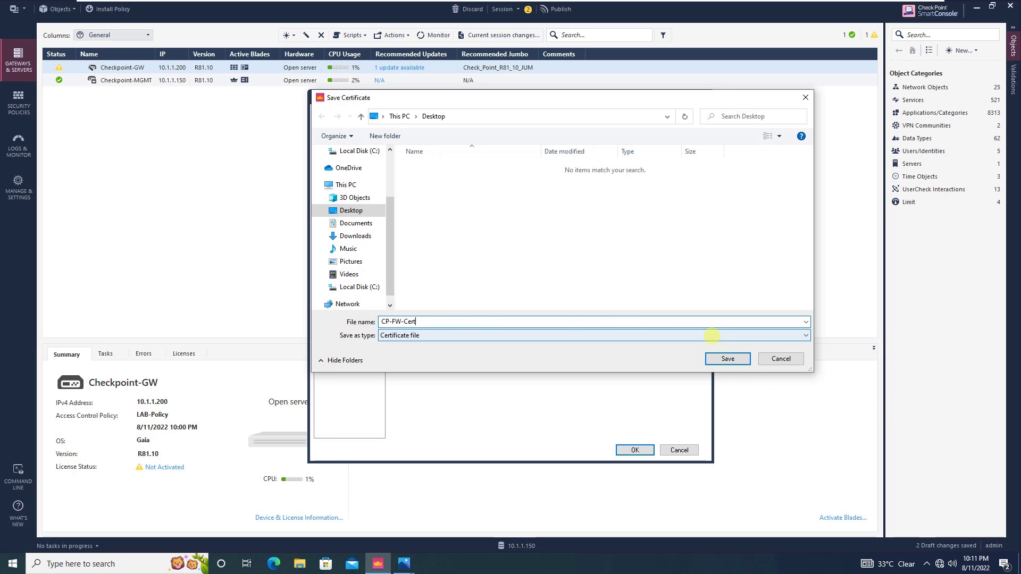
pyautogui.click(728, 358)
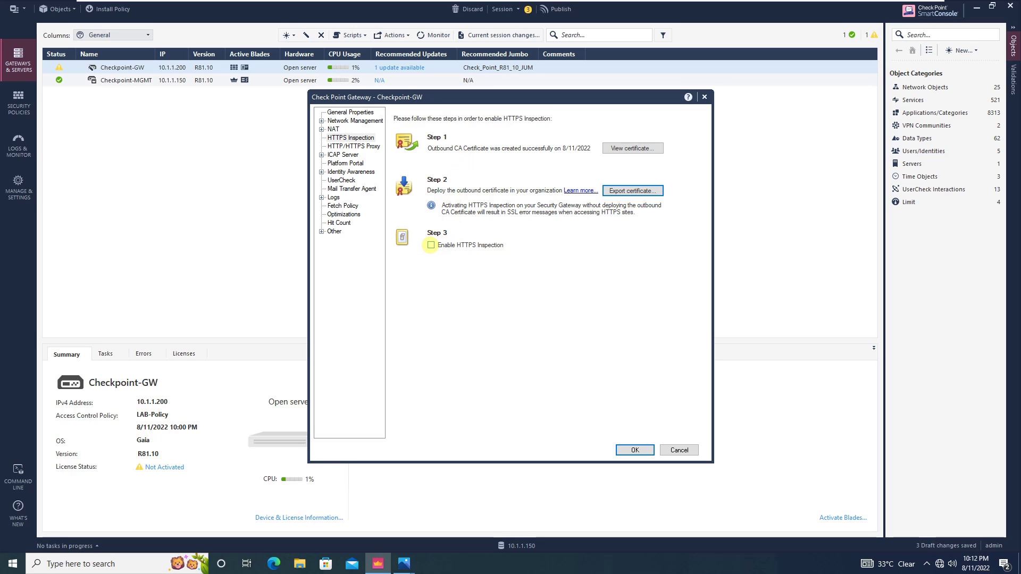
# Step: Enable HTTPS Inspection on Checkpoint-GW and accept the gateway properties
pyautogui.click(431, 245)
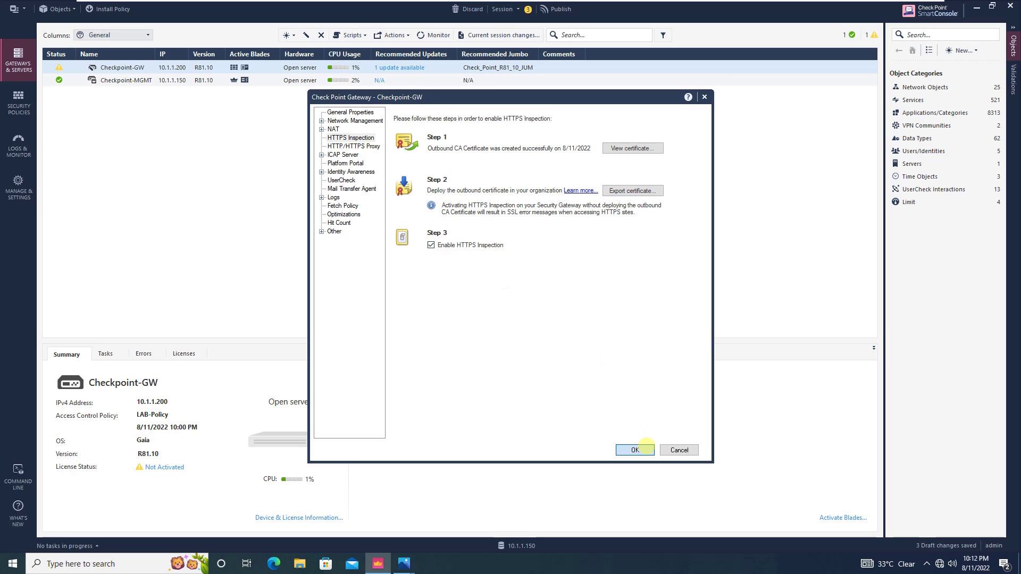
pyautogui.click(634, 450)
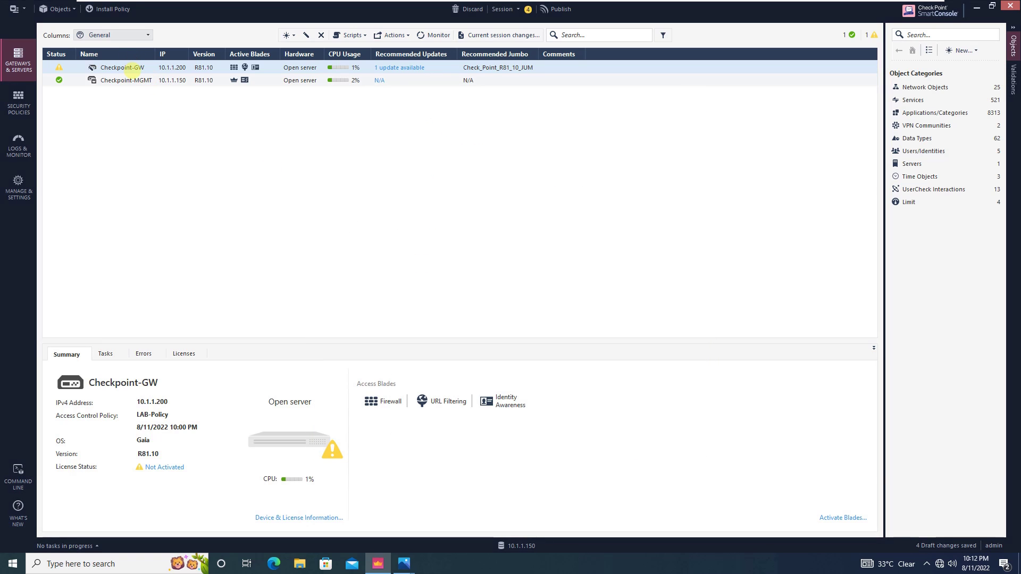
pyautogui.click(133, 68)
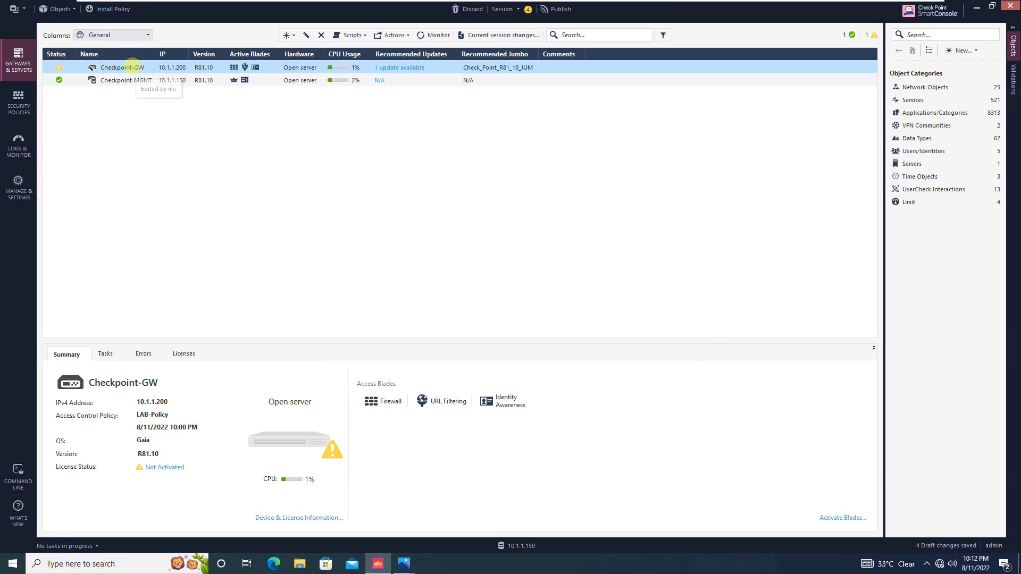
pyautogui.doubleClick(133, 68)
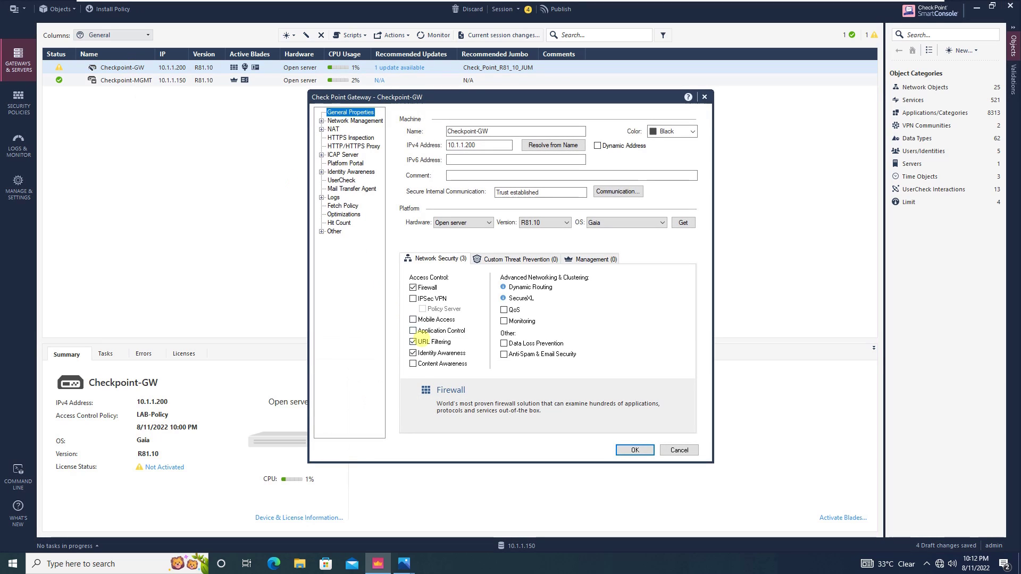
pyautogui.click(635, 449)
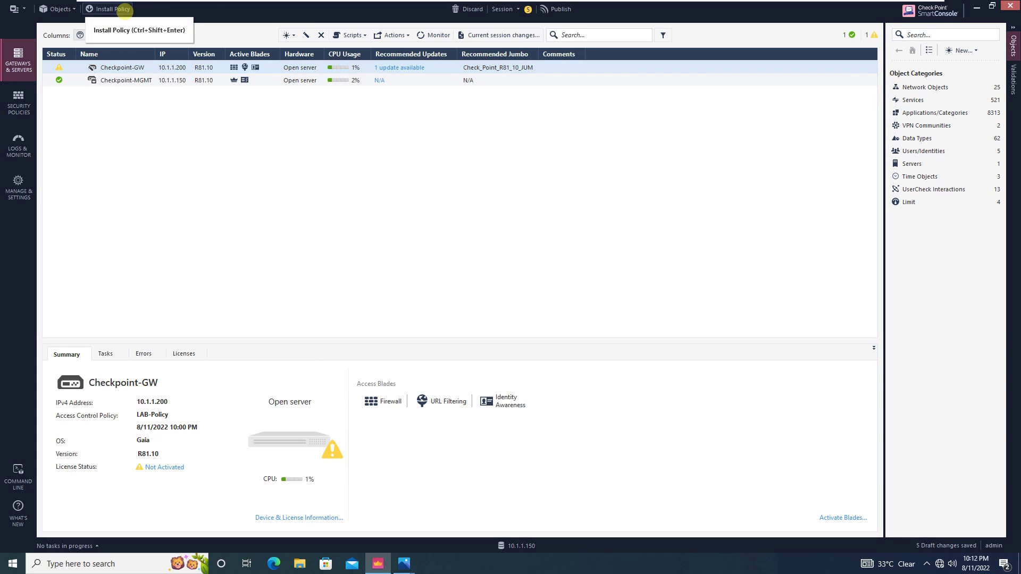
# Step: Publish the pending session changes to proceed with policy installation
pyautogui.click(123, 11)
pyautogui.click(123, 9)
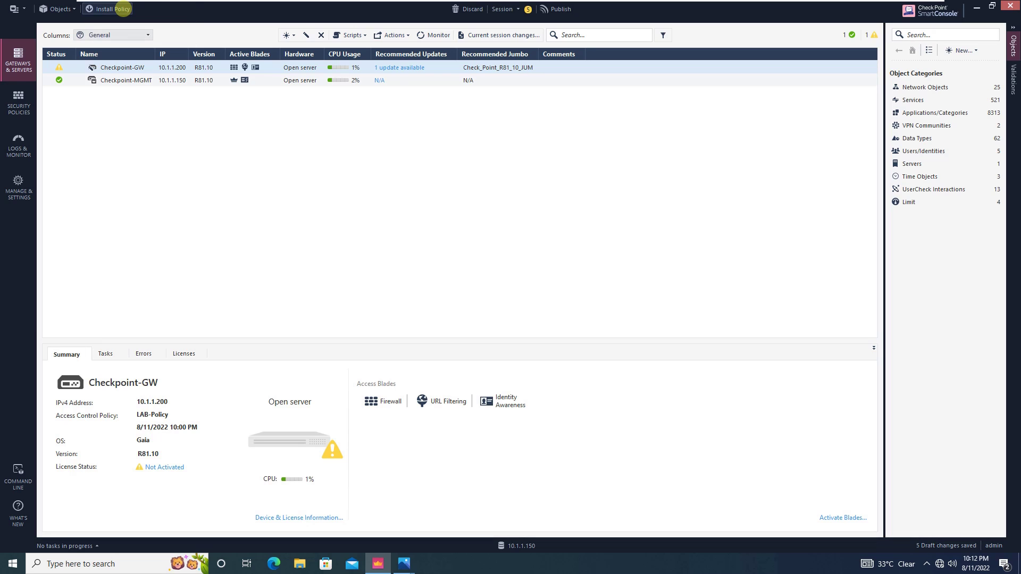
pyautogui.click(579, 349)
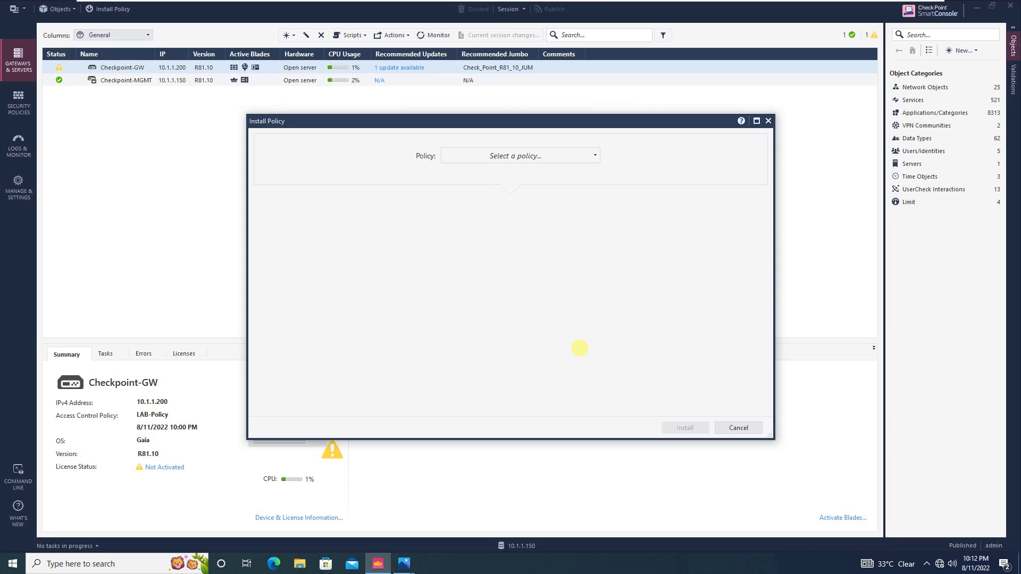
# Step: Install LAB-Policy on Checkpoint-GW
pyautogui.click(569, 155)
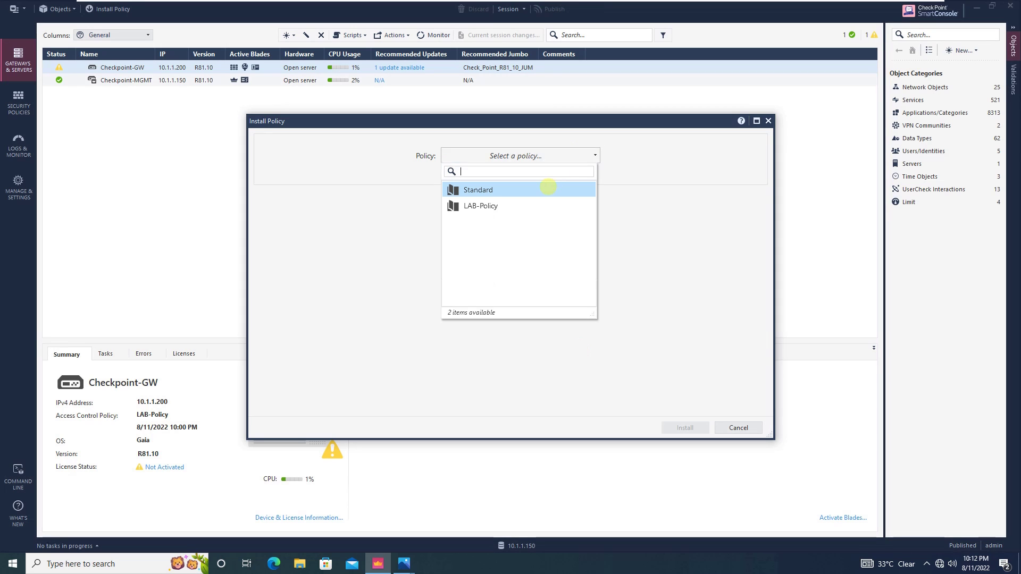
pyautogui.click(532, 206)
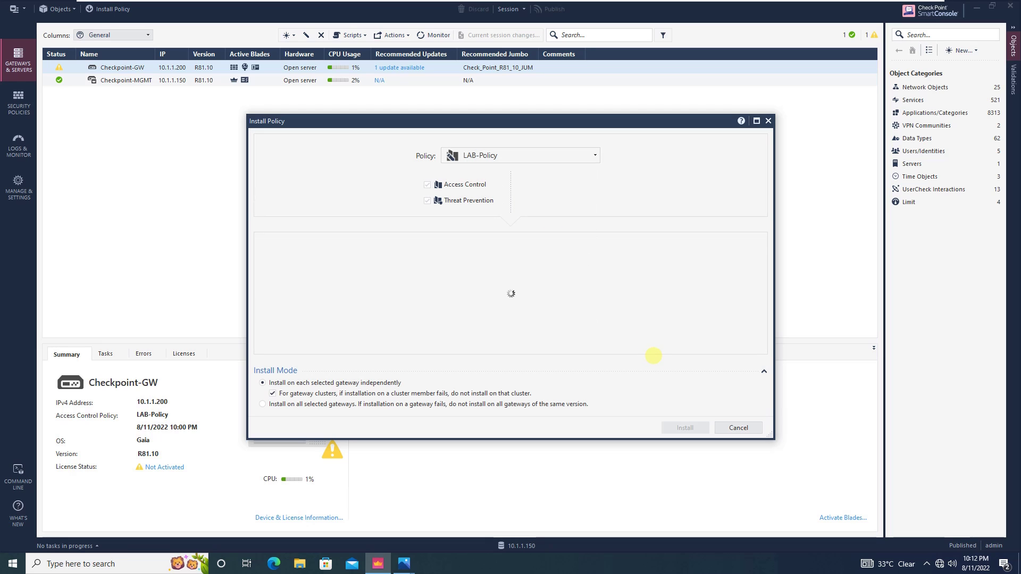
pyautogui.click(687, 427)
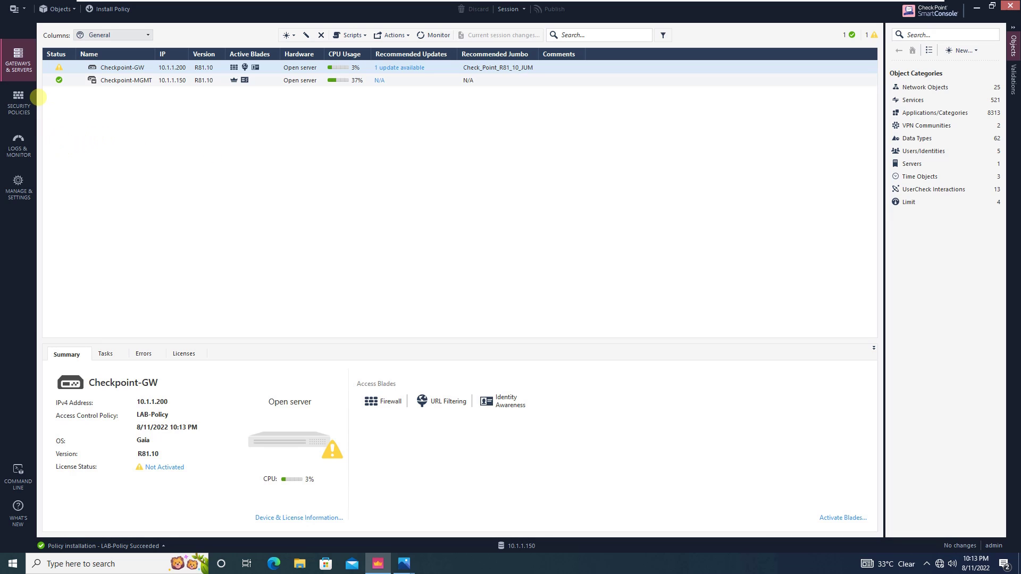
# Step: Go to Security Policies to view the HTTPS Inspection policy's Predefined Rule
pyautogui.click(15, 104)
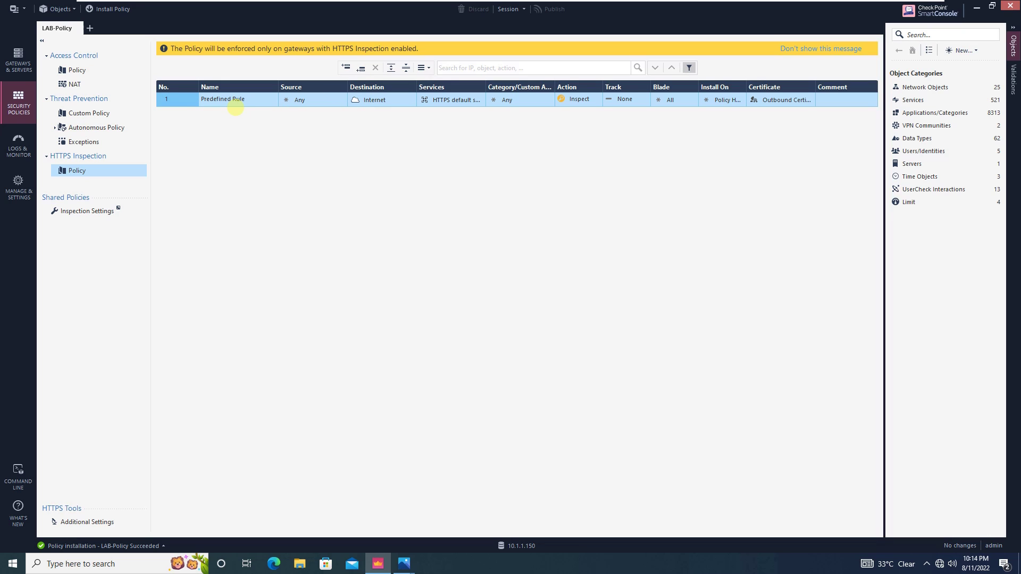
# Step: Set the Predefined Rule's Services to https only, removing HTTPS default services
pyautogui.moveTo(411, 98)
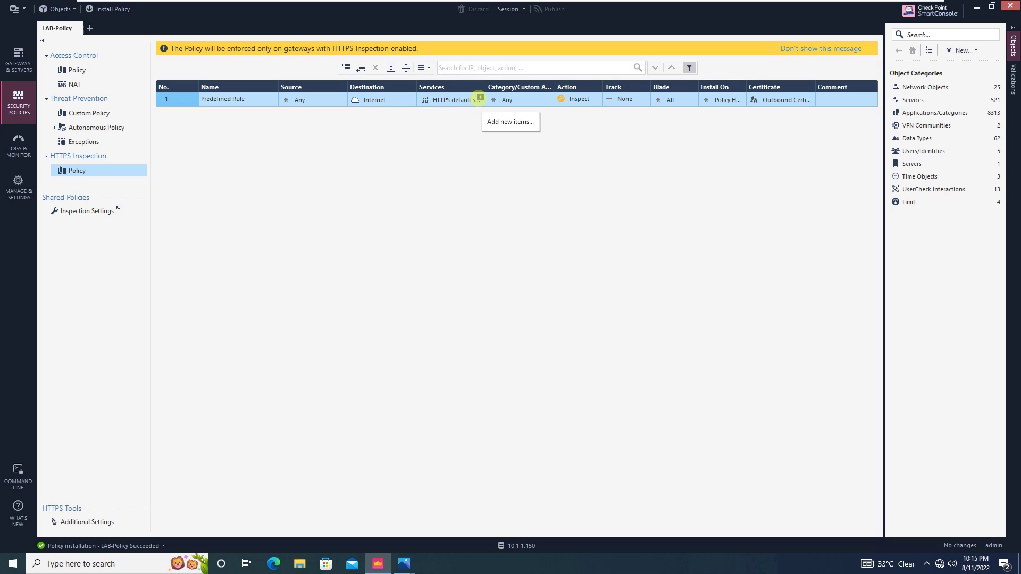
pyautogui.click(478, 99)
pyautogui.click(478, 99)
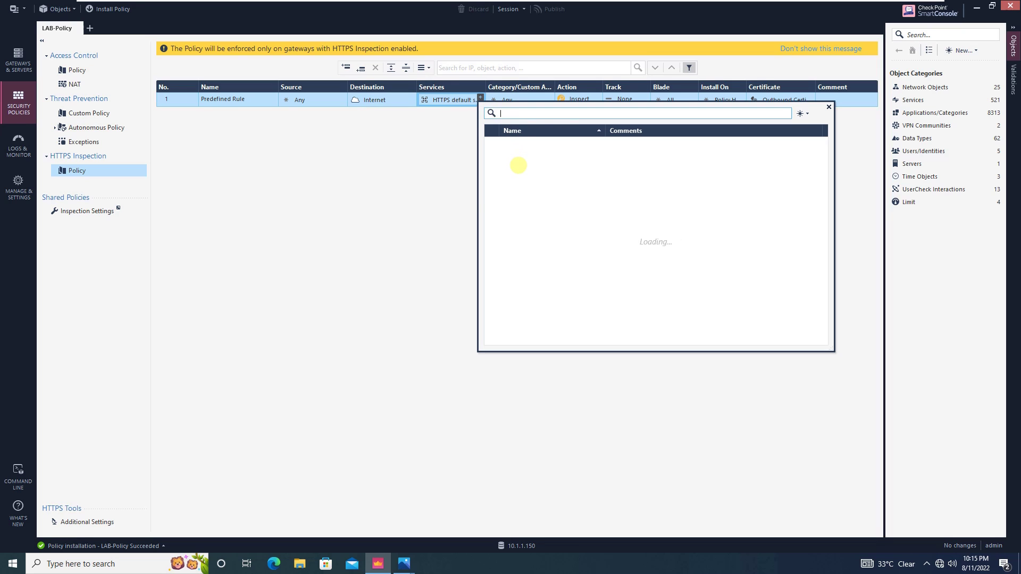
pyautogui.write('https')
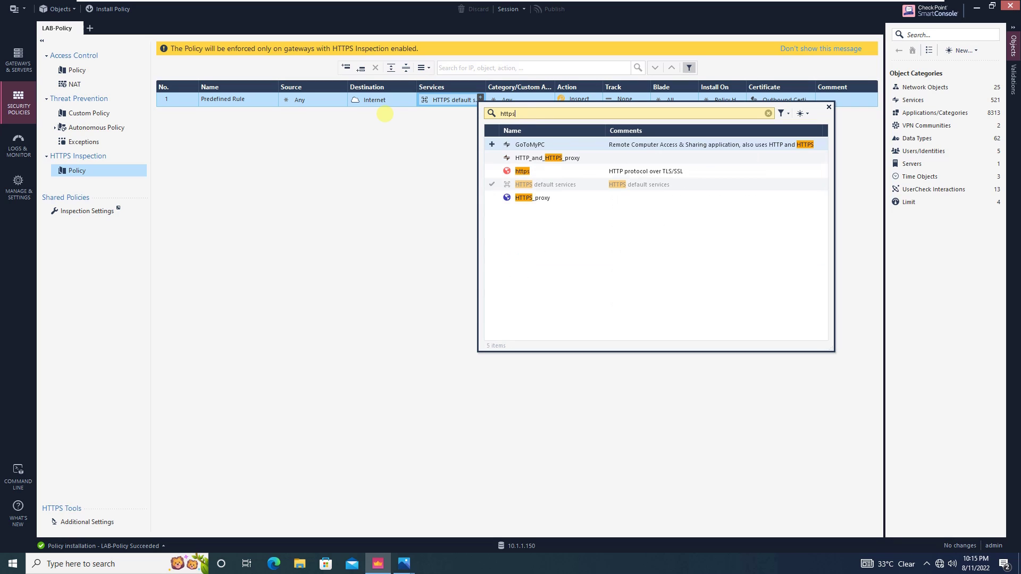
pyautogui.click(491, 171)
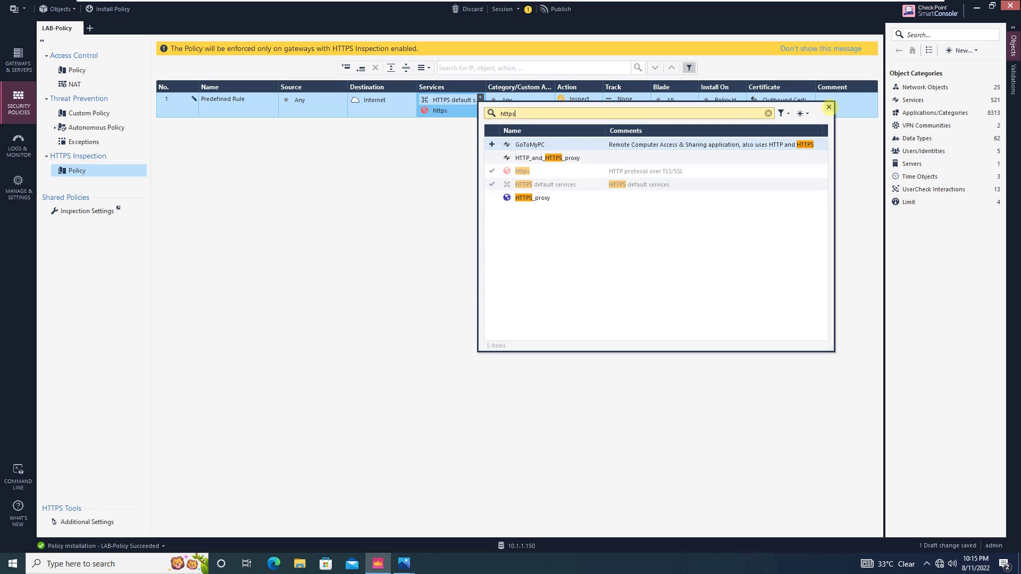
pyautogui.click(828, 107)
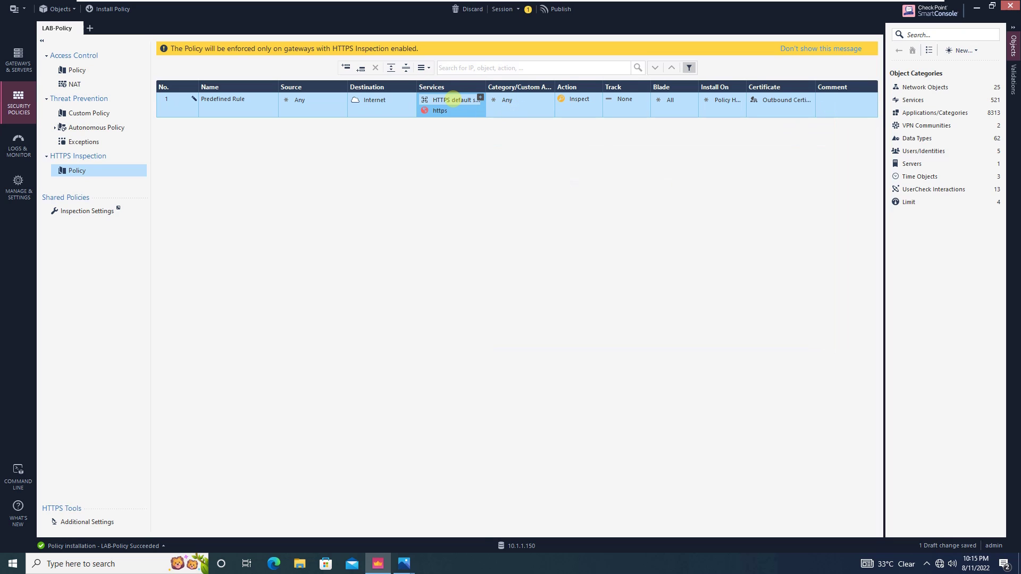
pyautogui.rightClick(453, 99)
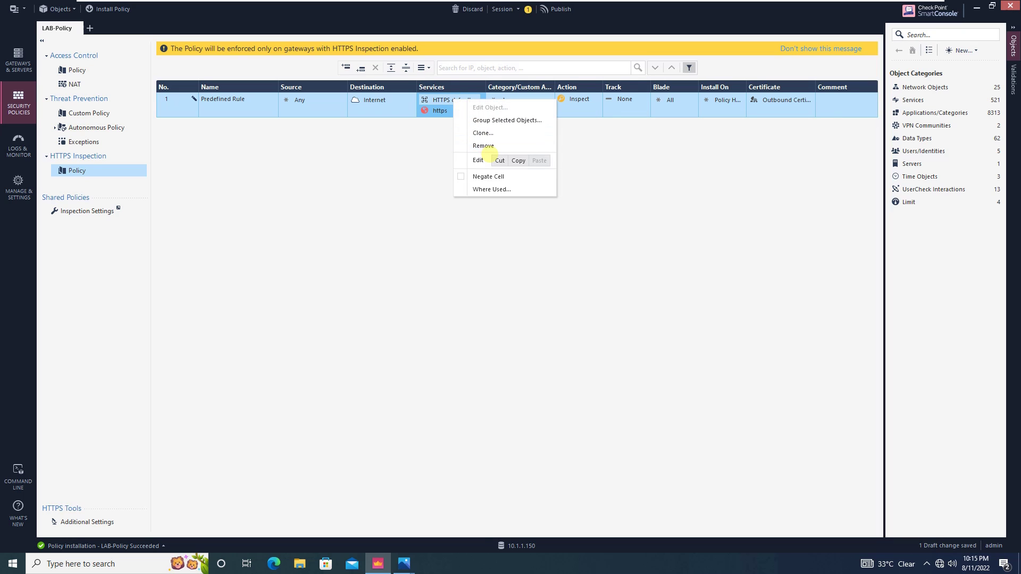
pyautogui.click(486, 145)
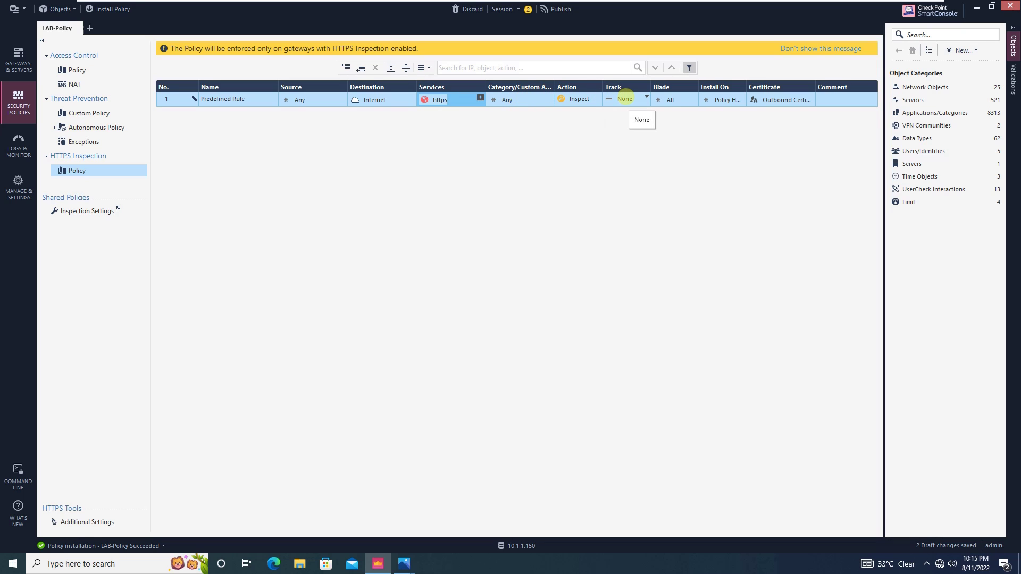
# Step: Set the rule's Track to Log and Install On to Checkpoint-GW
pyautogui.click(625, 99)
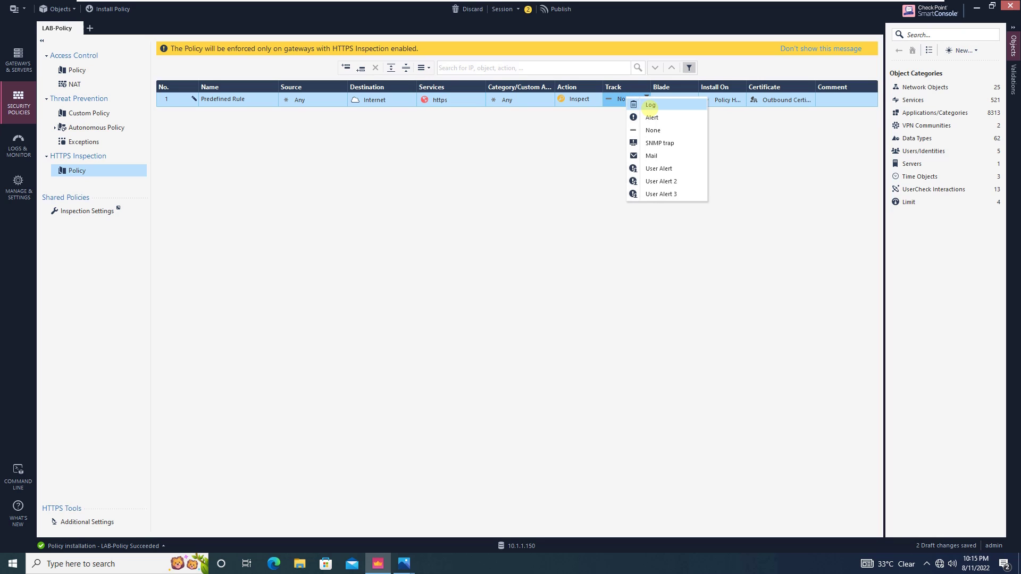
pyautogui.click(649, 104)
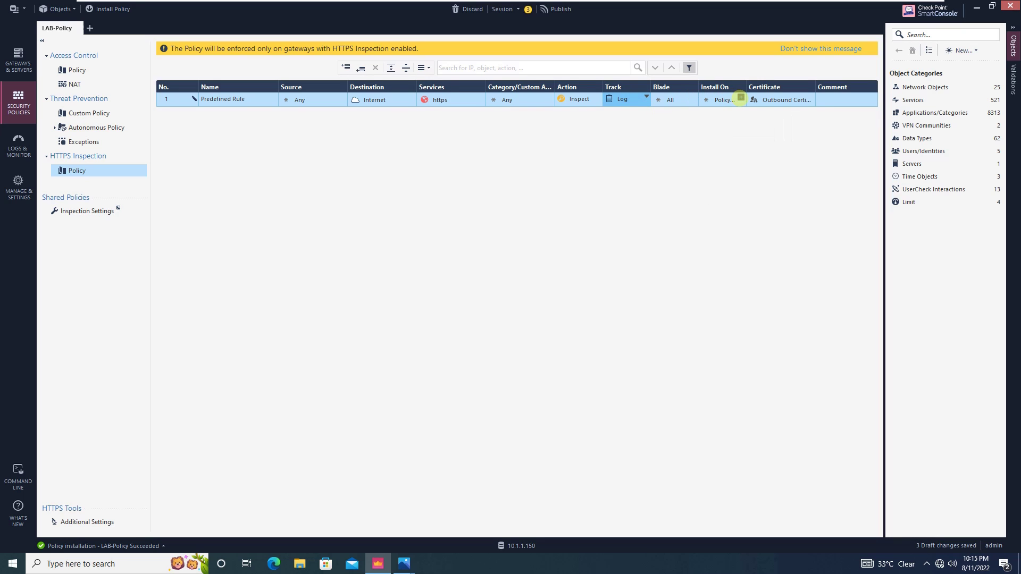
pyautogui.click(741, 97)
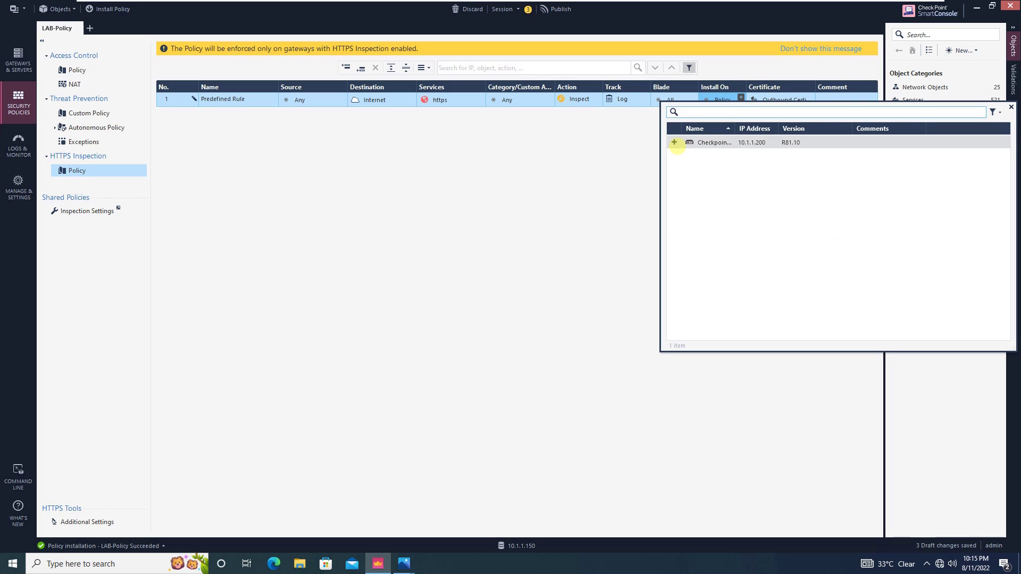
pyautogui.click(674, 143)
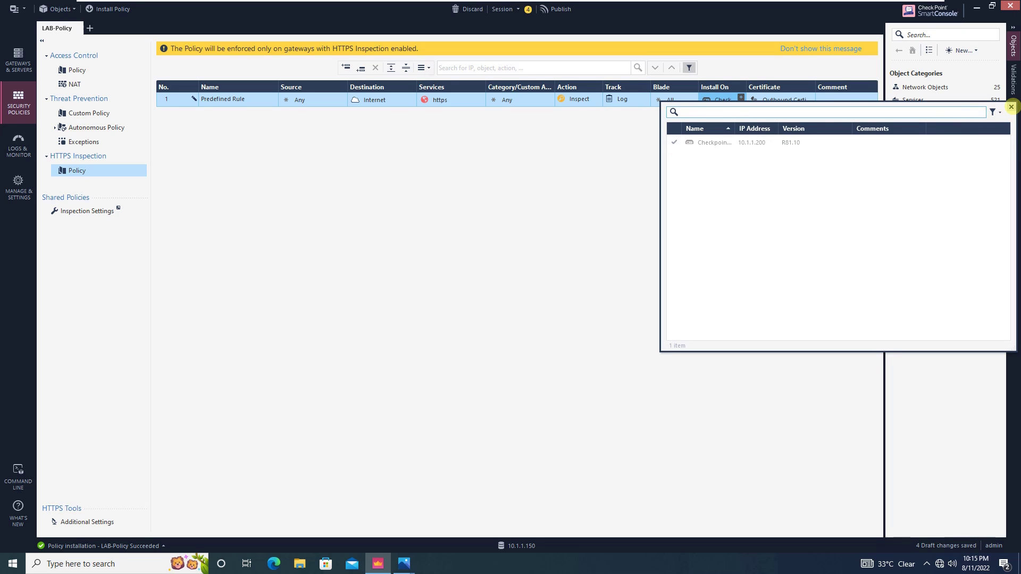
pyautogui.click(1011, 107)
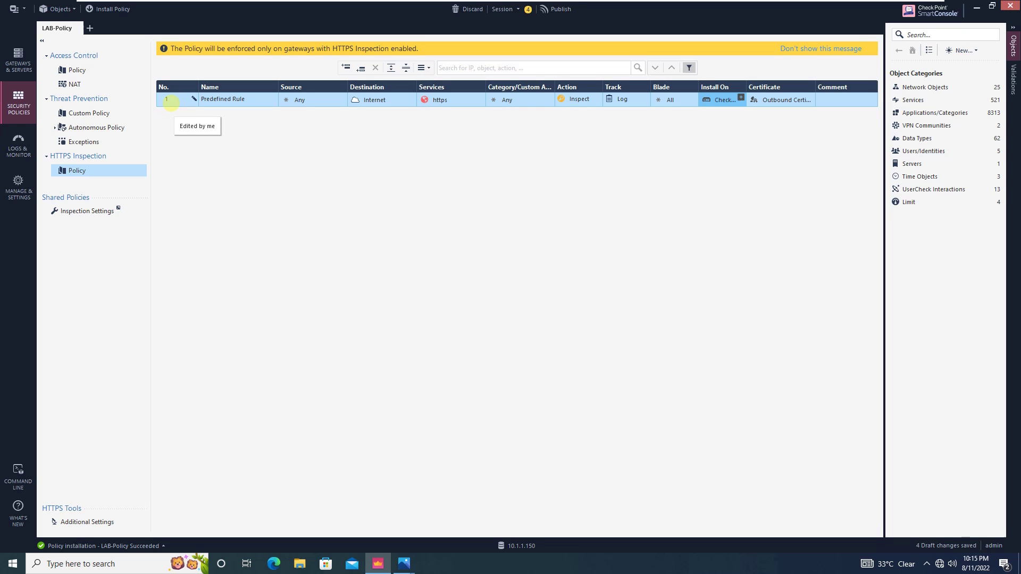
# Step: Insert a new rule above the Predefined Rule and name it 'Bypass Rule'
pyautogui.rightClick(170, 101)
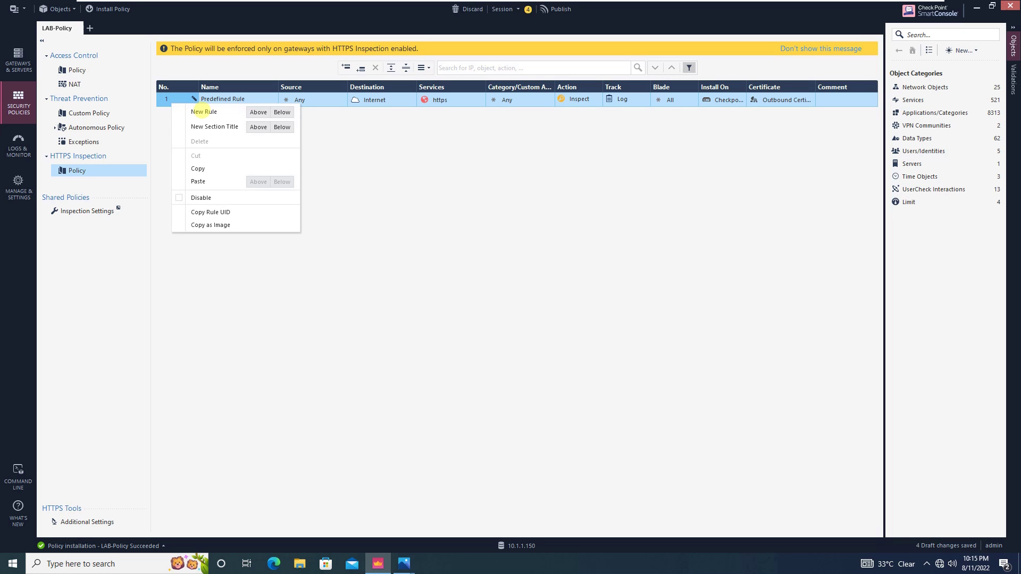
pyautogui.click(258, 111)
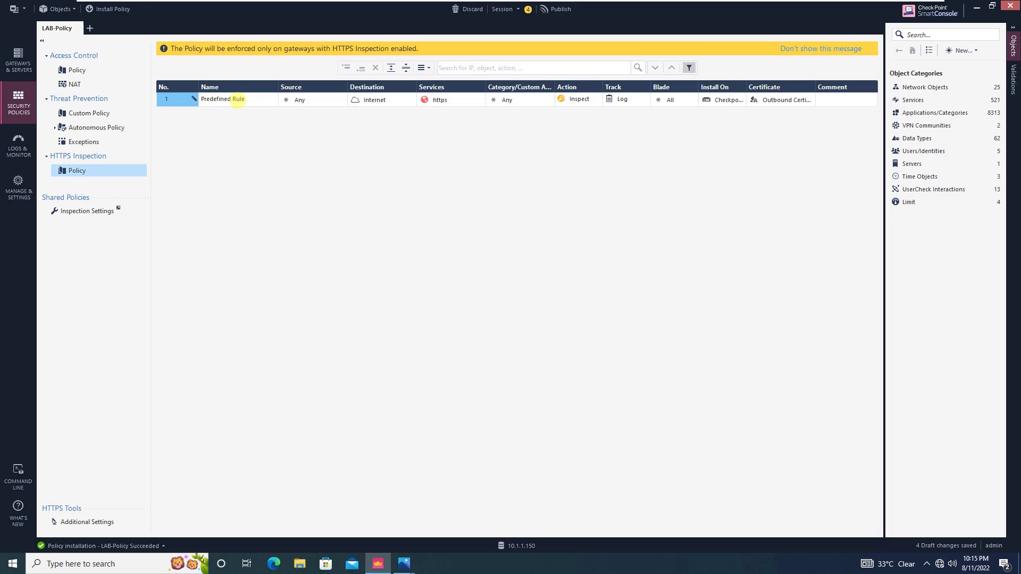
pyautogui.hotkey('ctrl', 'shift', 'a')
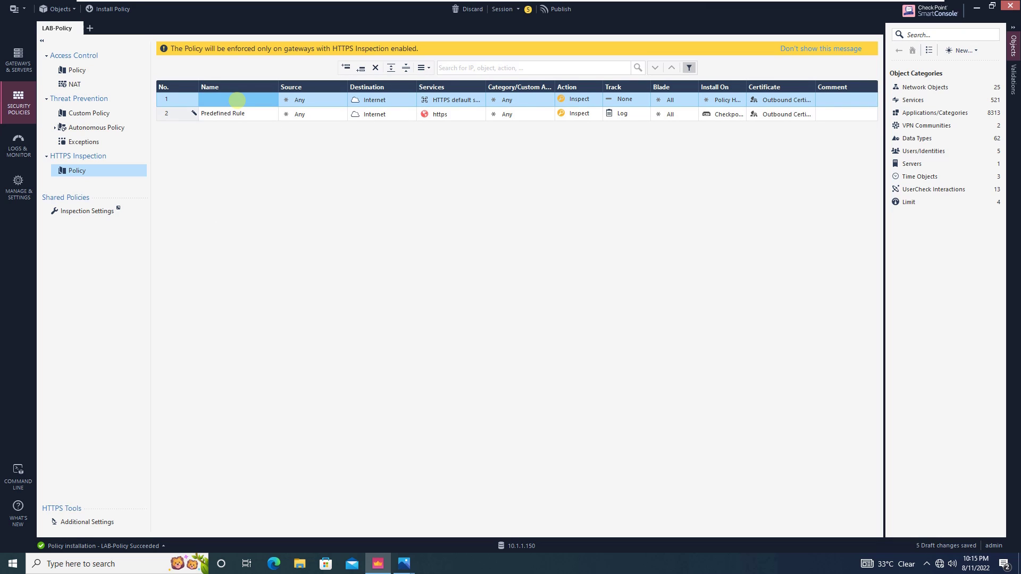
pyautogui.click(228, 99)
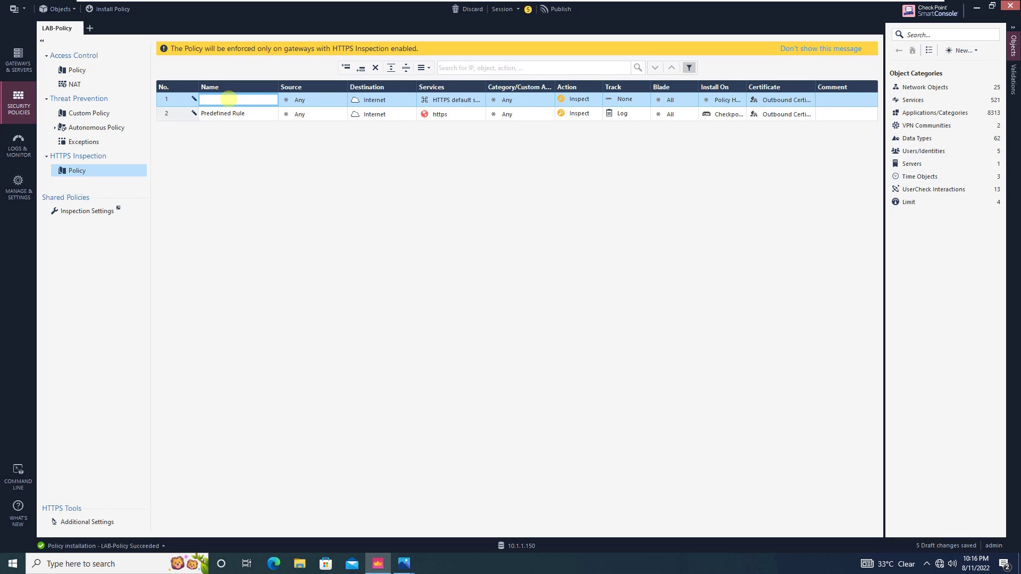
pyautogui.write('Bypass Rule')
pyautogui.click(300, 100)
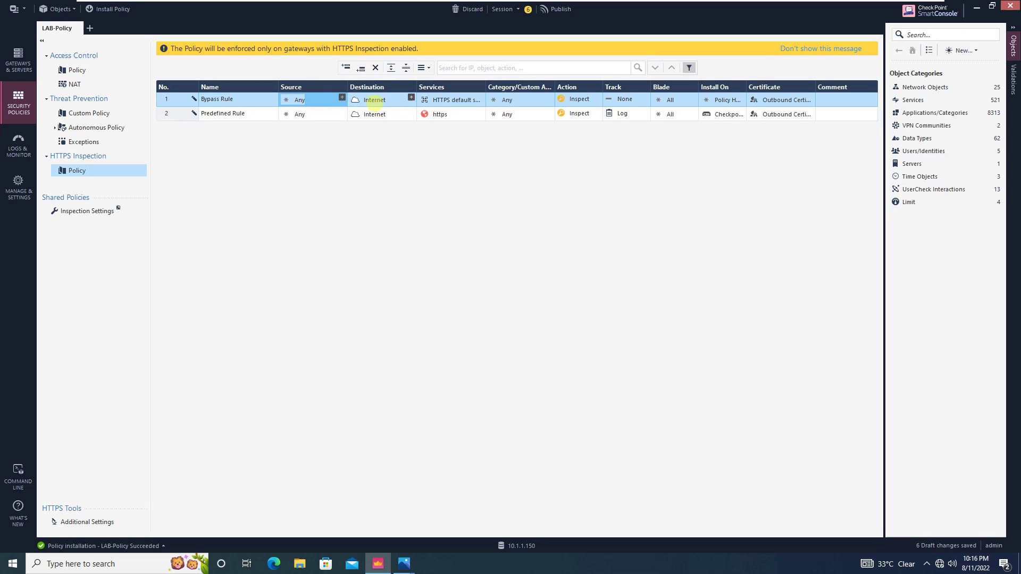
# Step: Make the Bypass Rule's Services only https, removing HTTPS default services
pyautogui.click(440, 114)
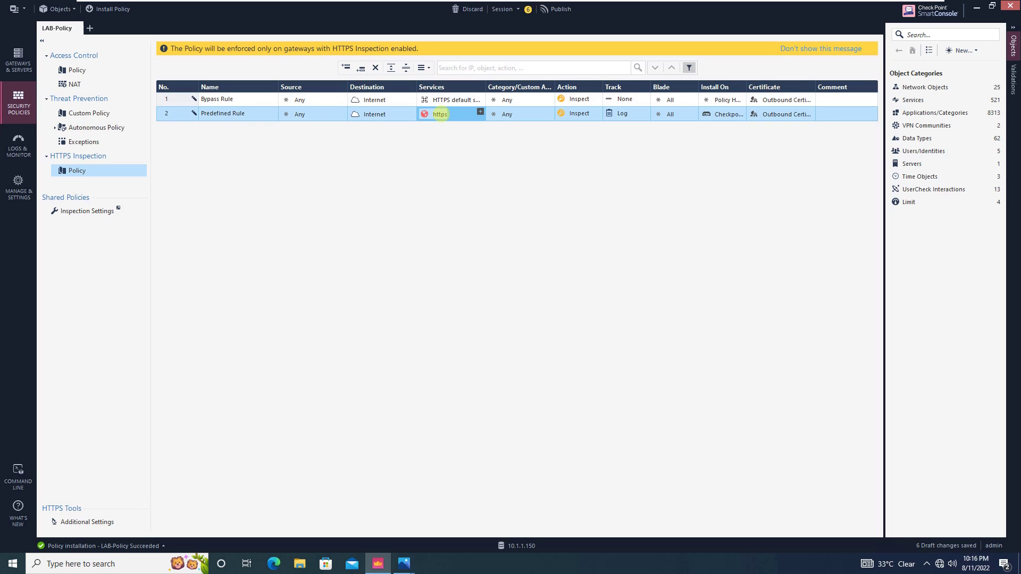
pyautogui.moveTo(440, 113); pyautogui.dragTo(441, 99)
pyautogui.click(446, 102)
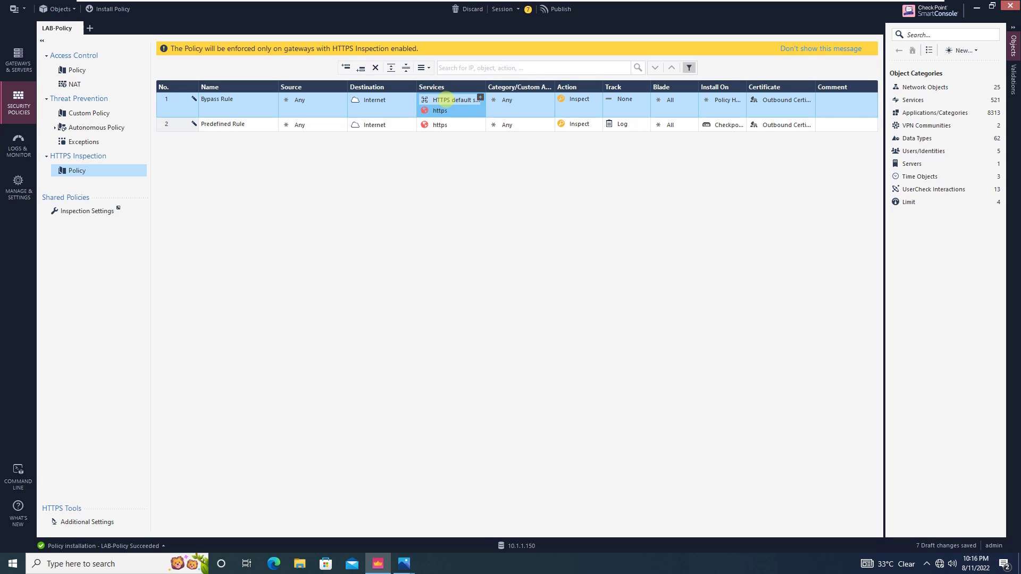
pyautogui.press('Delete')
# Step: Switch the virtual machine out of full-screen view and back to full screen
pyautogui.moveTo(445, 100)
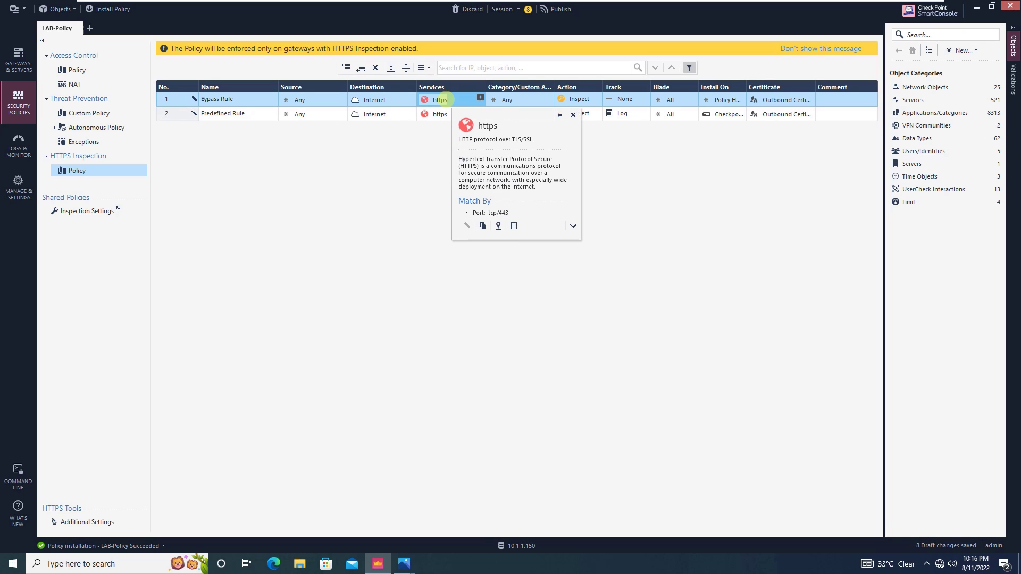
pyautogui.moveTo(437, 9)
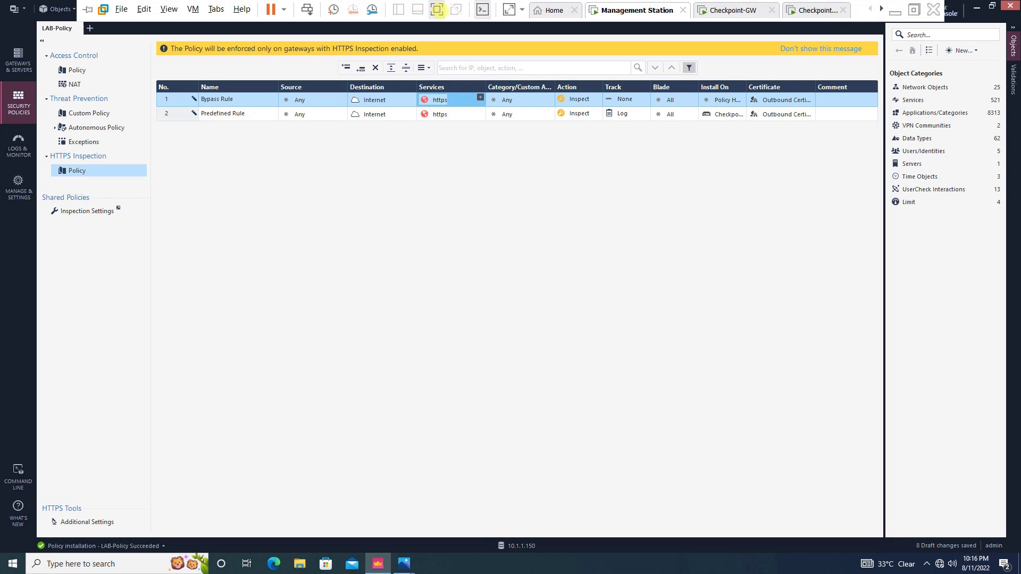
pyautogui.click(437, 10)
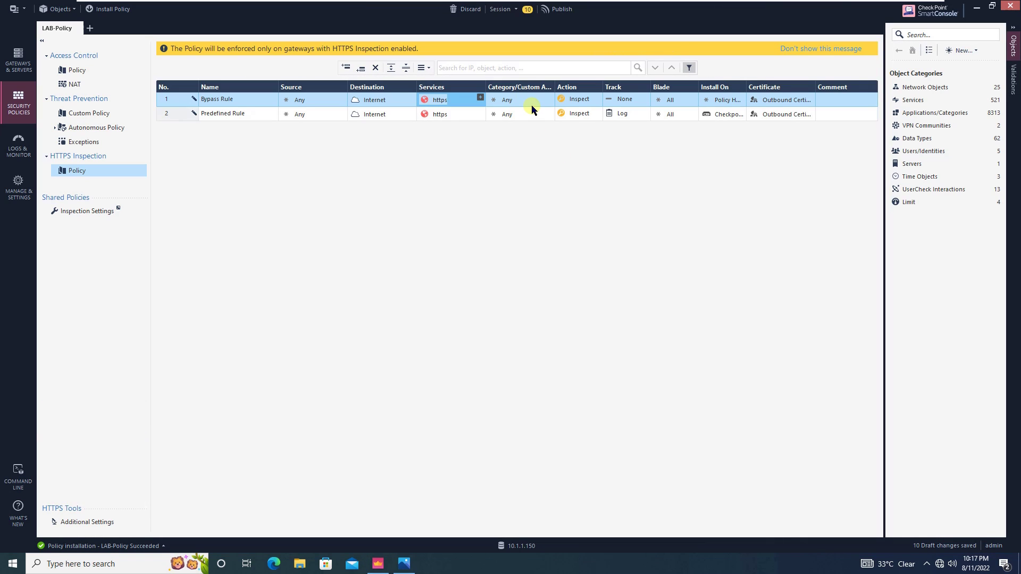
pyautogui.click(437, 9)
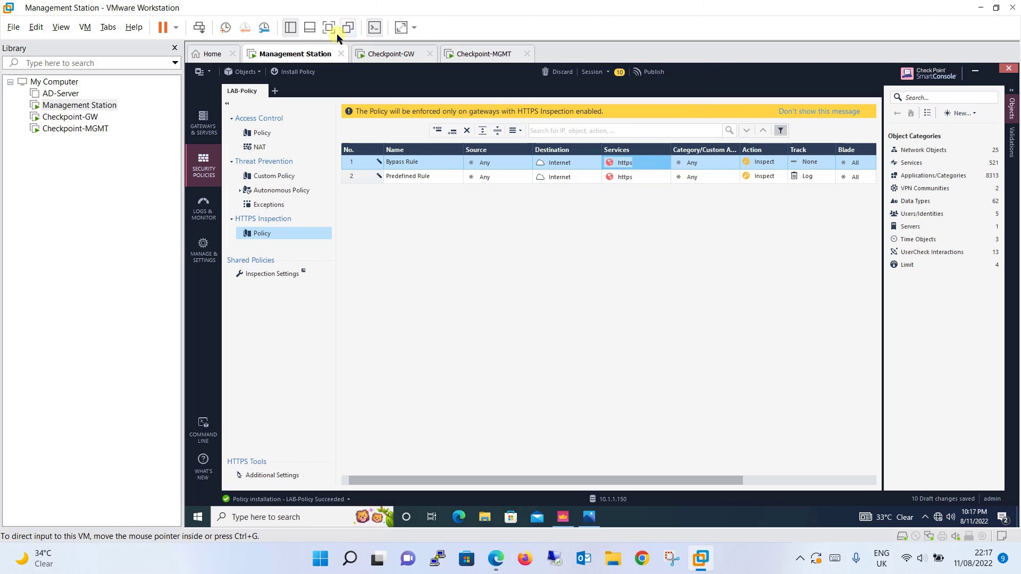
pyautogui.click(328, 27)
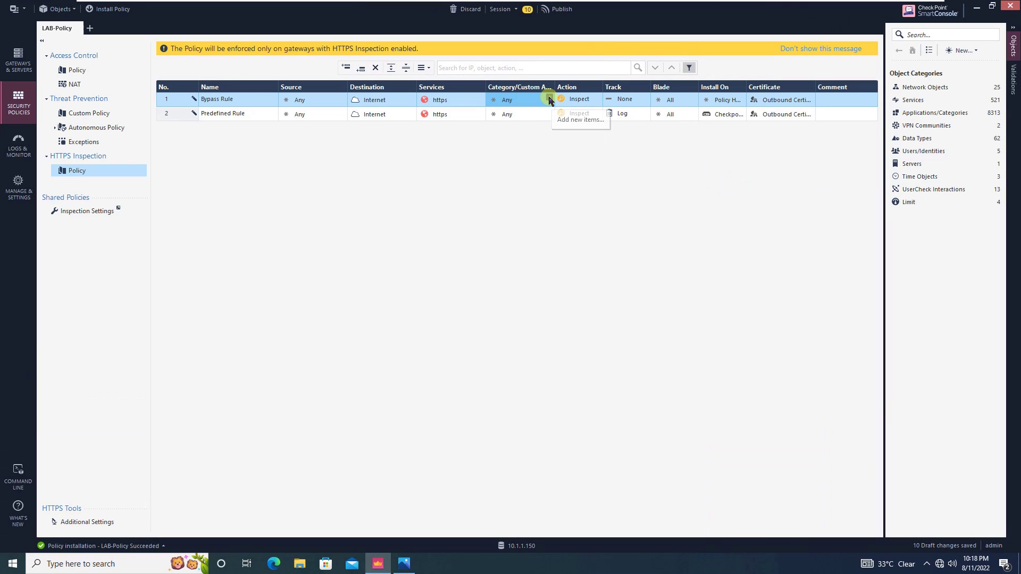
# Step: Add Financial Services as the Bypass Rule's category, found by searching 'finan'
pyautogui.click(549, 99)
pyautogui.write('finan')
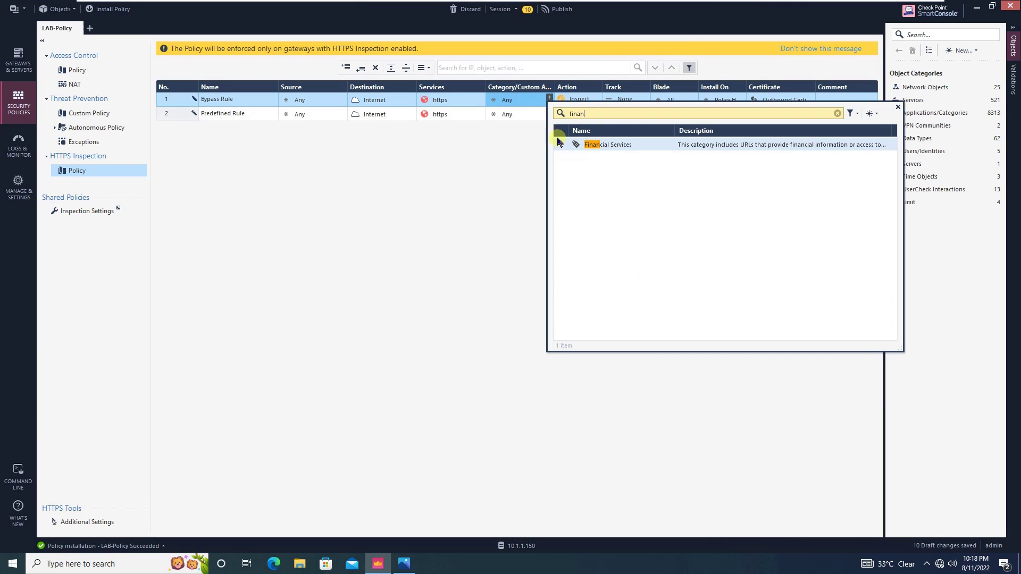
pyautogui.click(561, 144)
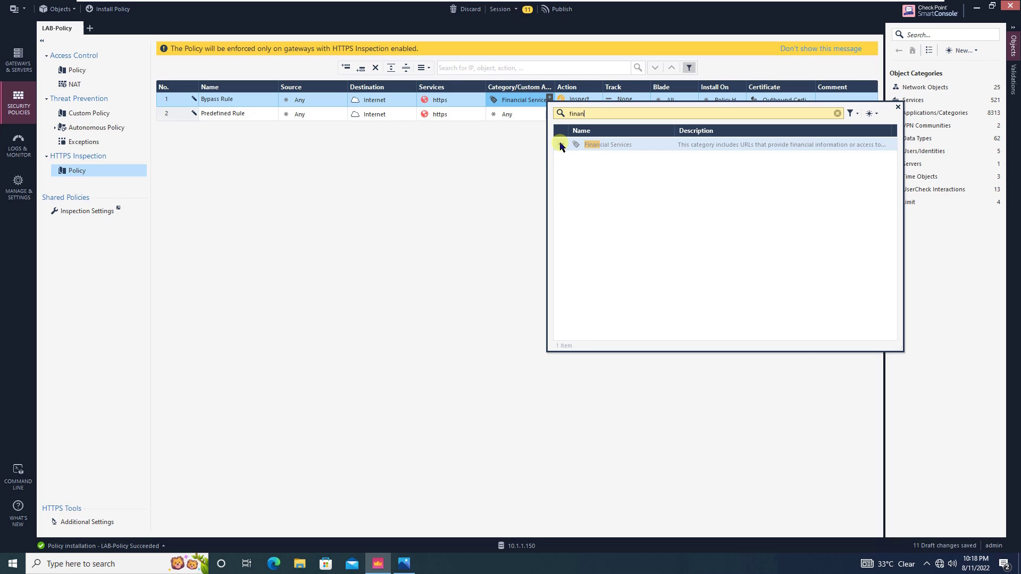
pyautogui.click(887, 113)
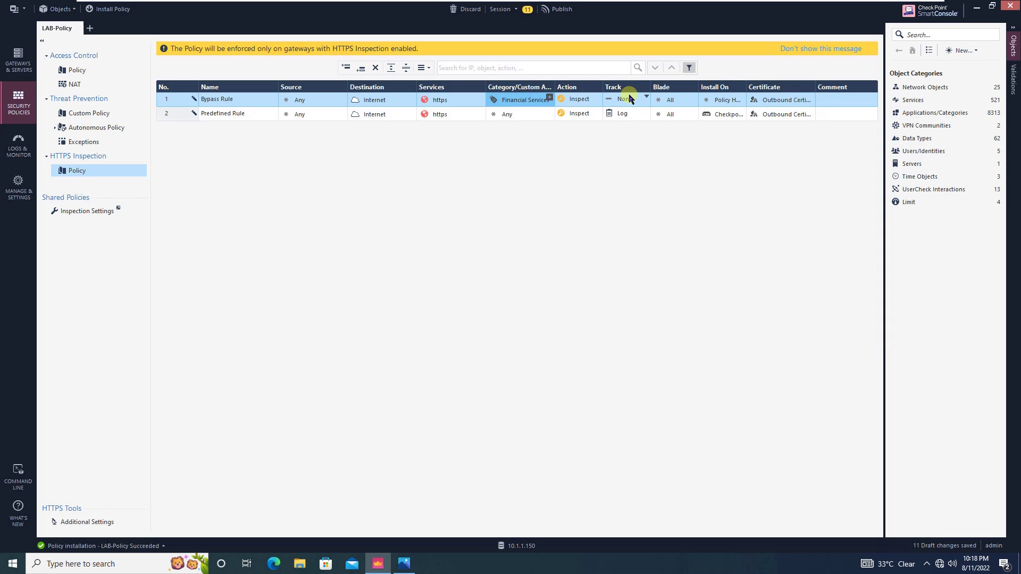
# Step: Set the Bypass Rule's action to Bypass, track to Log, and Install On to Checkpoint-GW
pyautogui.click(583, 100)
pyautogui.click(591, 107)
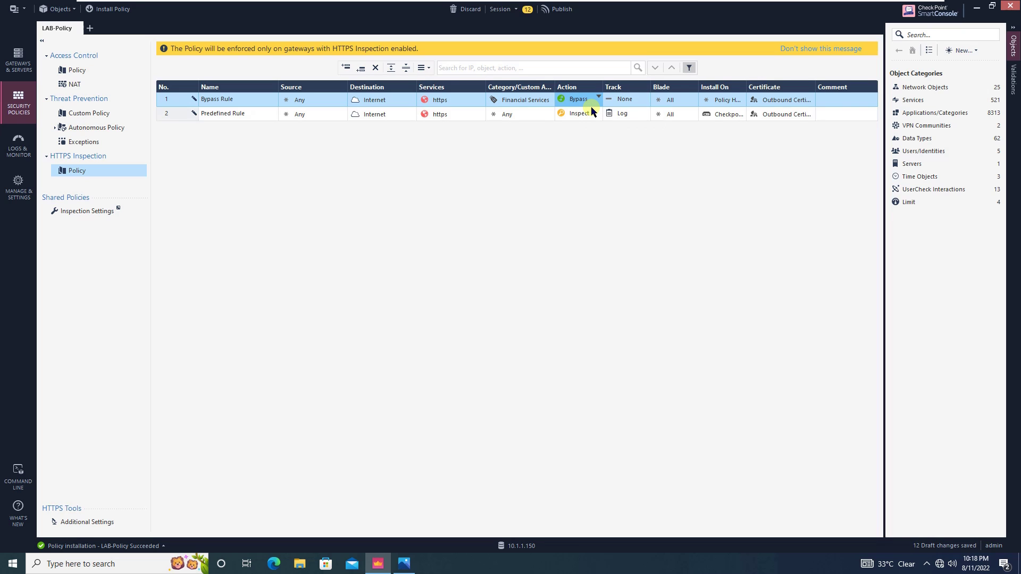
pyautogui.click(630, 100)
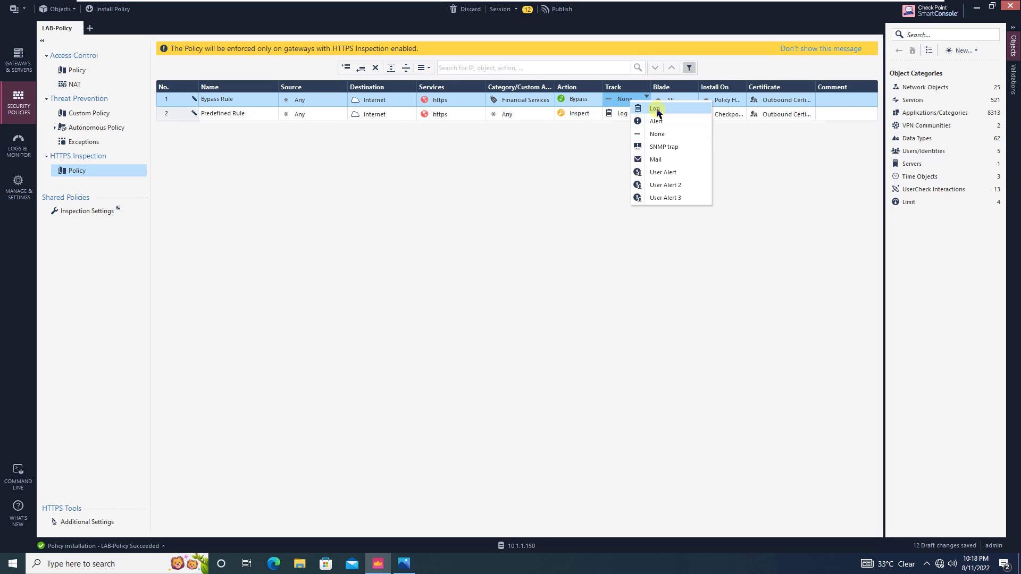
pyautogui.click(655, 110)
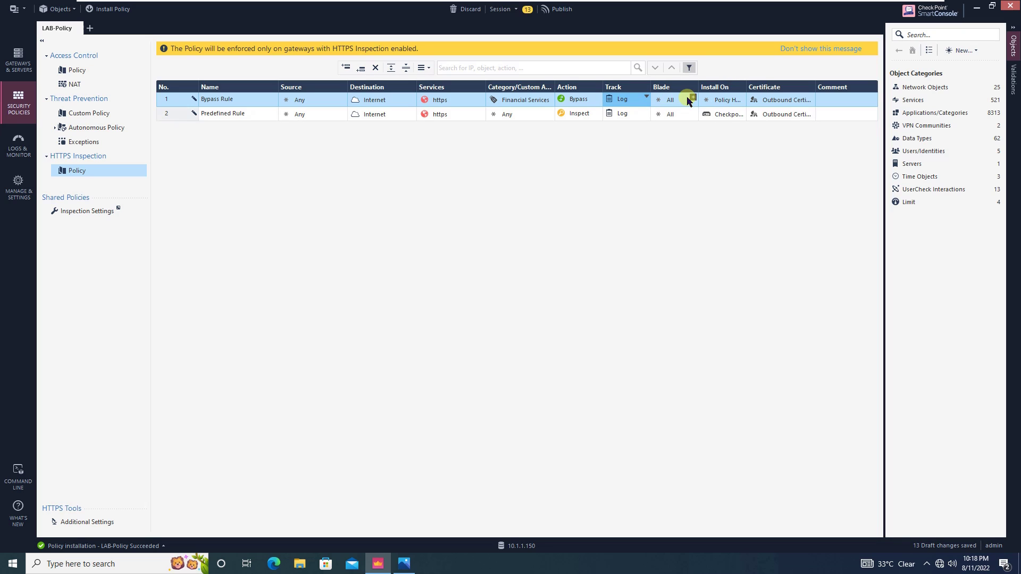
pyautogui.click(731, 116)
pyautogui.moveTo(731, 116); pyautogui.dragTo(724, 101)
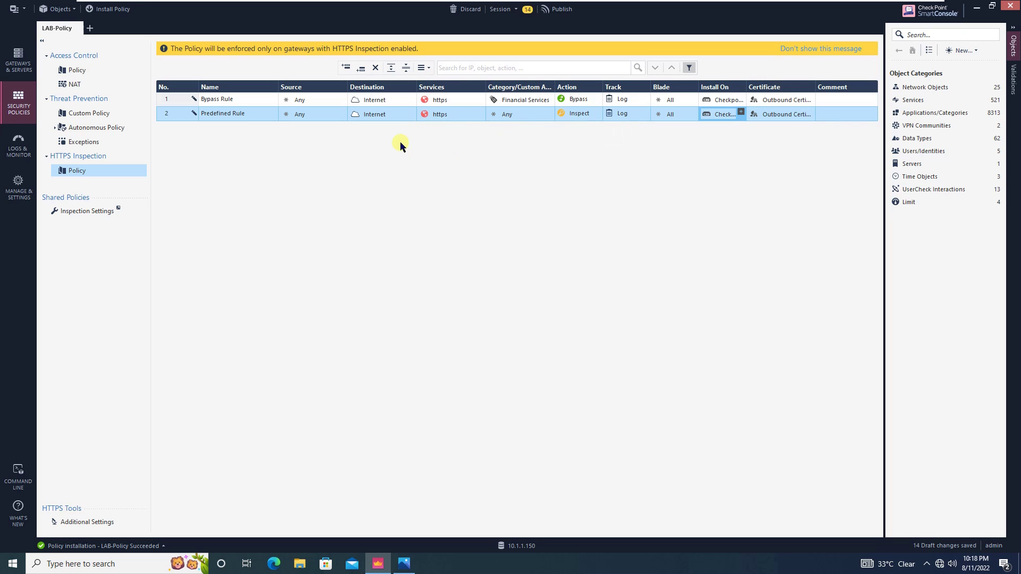
pyautogui.moveTo(433, 114)
pyautogui.moveTo(728, 121)
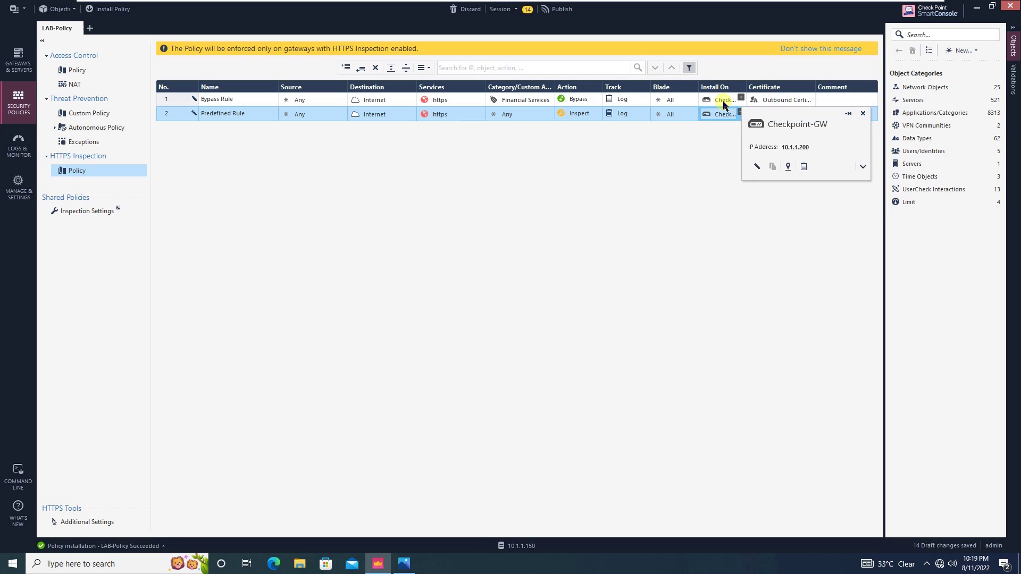
pyautogui.moveTo(137, 3)
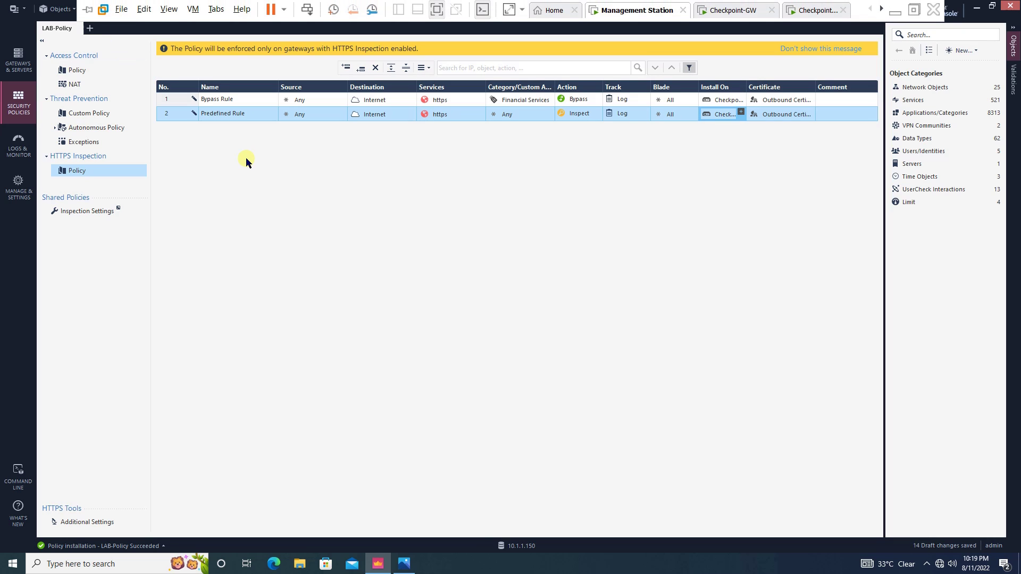
# Step: Publish the pending session changes, then choose LAB-Policy and install it on Checkpoint-GW
pyautogui.click(115, 9)
pyautogui.click(565, 349)
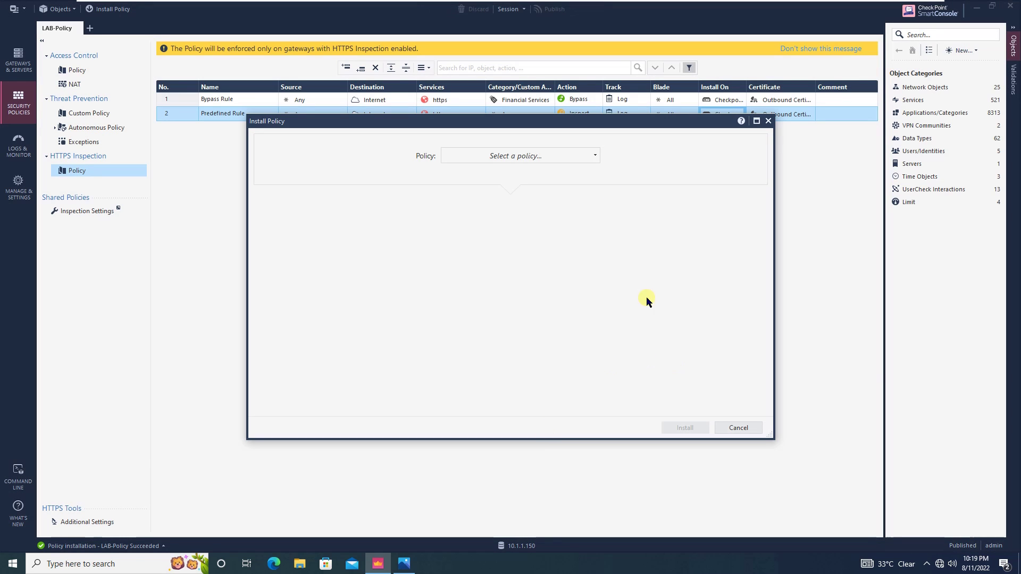
pyautogui.click(591, 154)
pyautogui.click(547, 205)
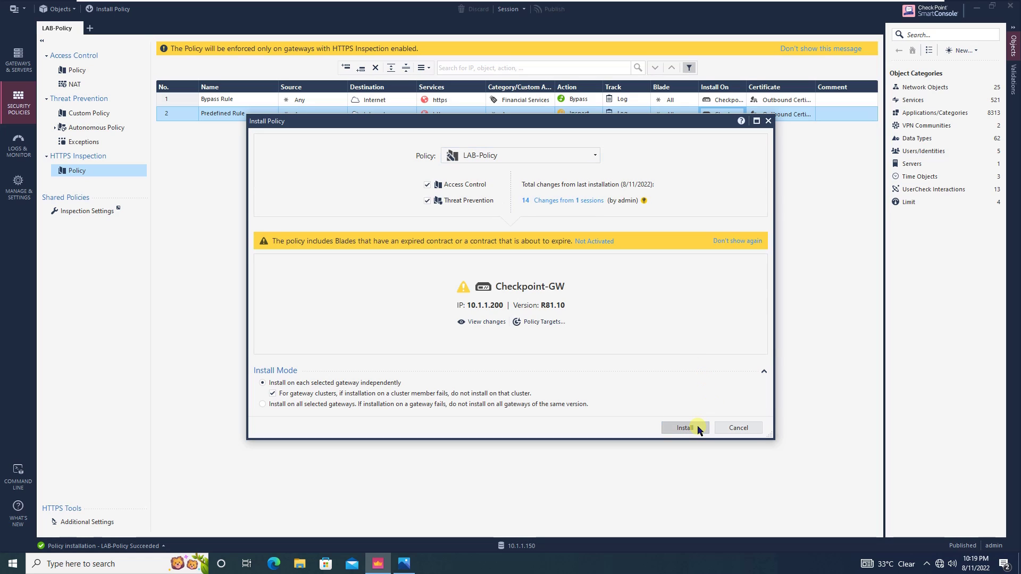
pyautogui.click(685, 428)
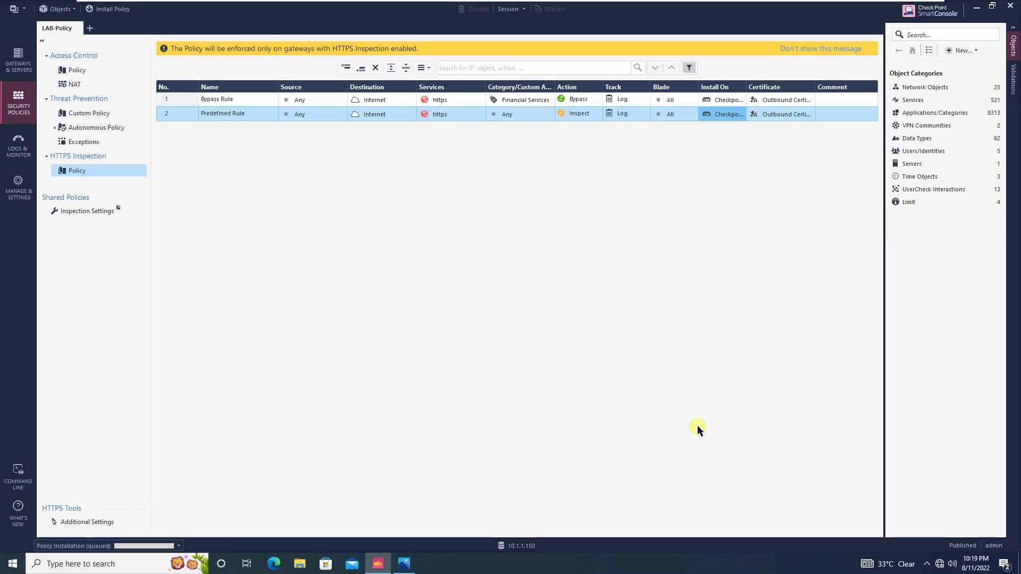